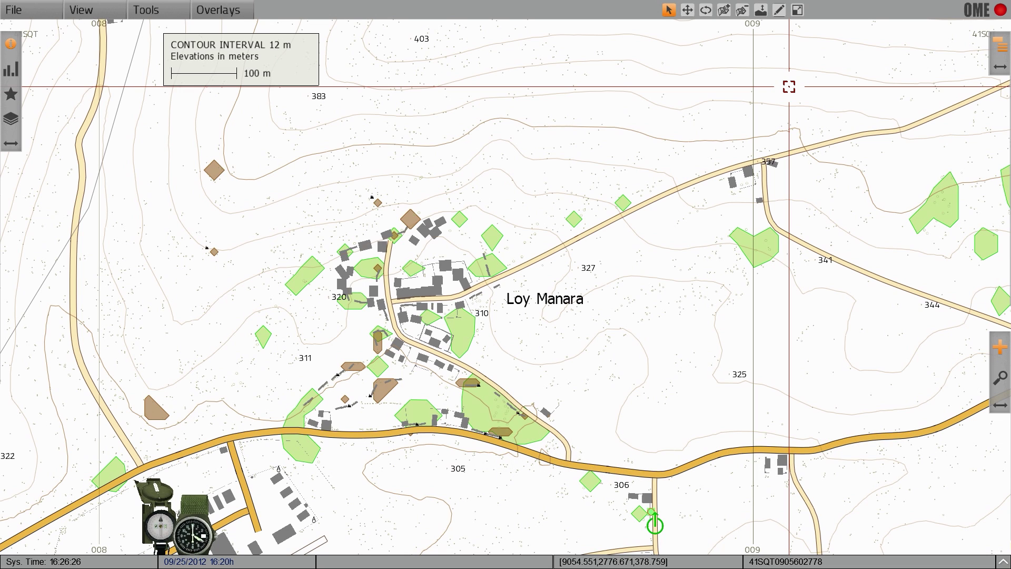
Step: Draw a reference grid over Loy Manara village with the Chalkboard Grid tool
click(780, 12)
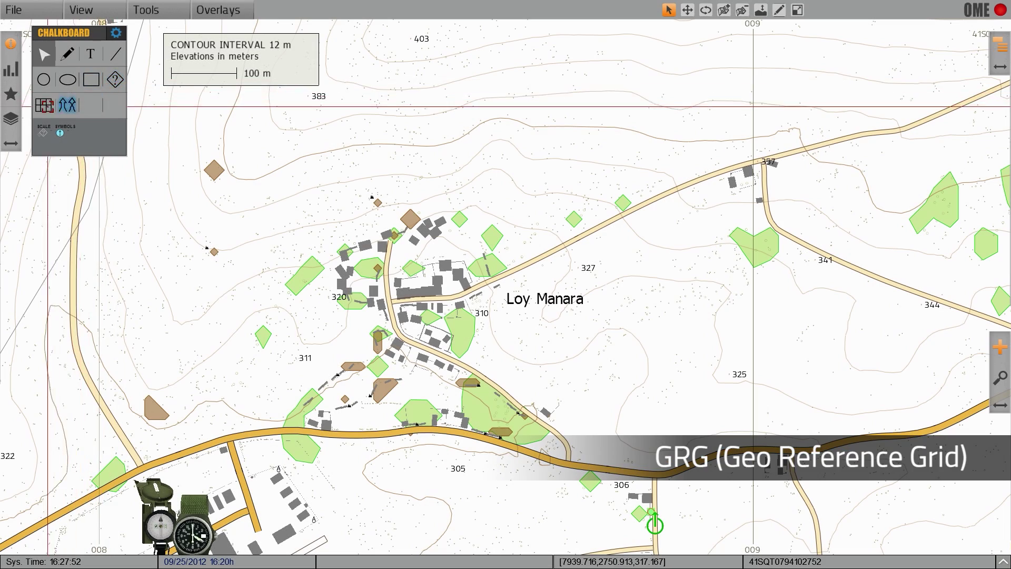
click(44, 106)
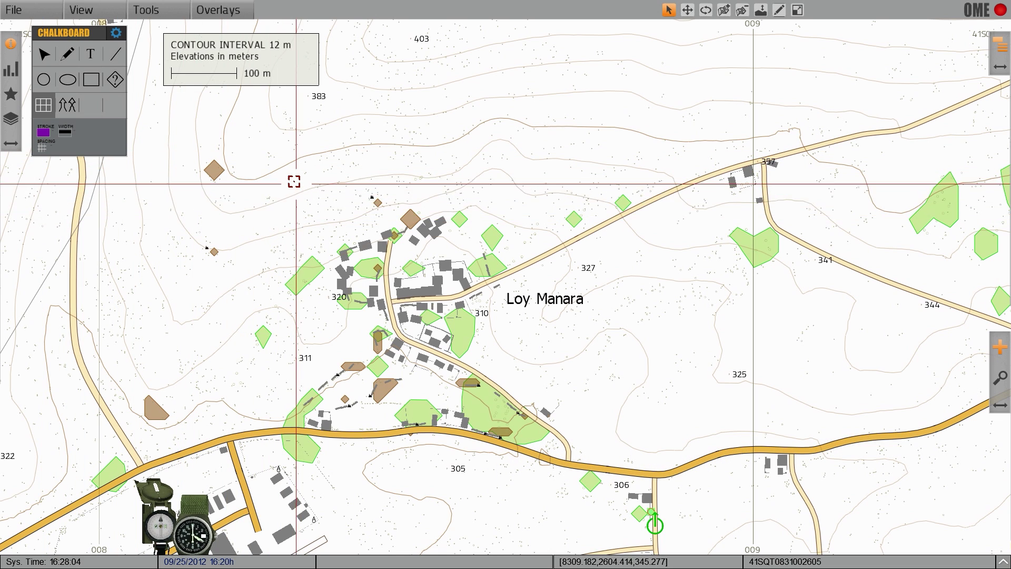
mouse_move(294, 182)
mouse_down()
mouse_move(345, 246)
mouse_move(496, 349)
mouse_move(605, 401)
mouse_move(592, 402)
mouse_up()
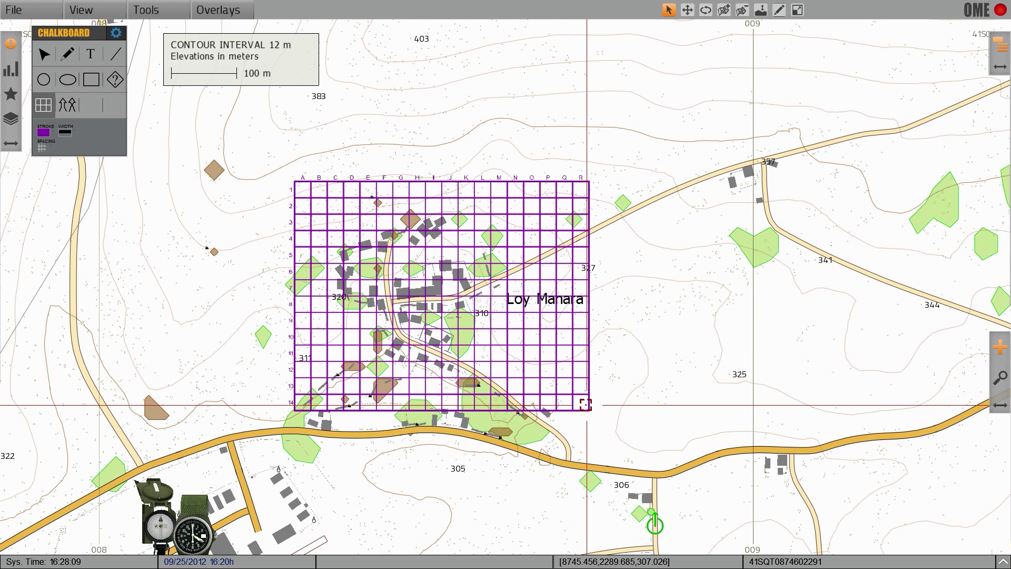
Step: Make the grid lines black with 50-metre spacing
click(44, 54)
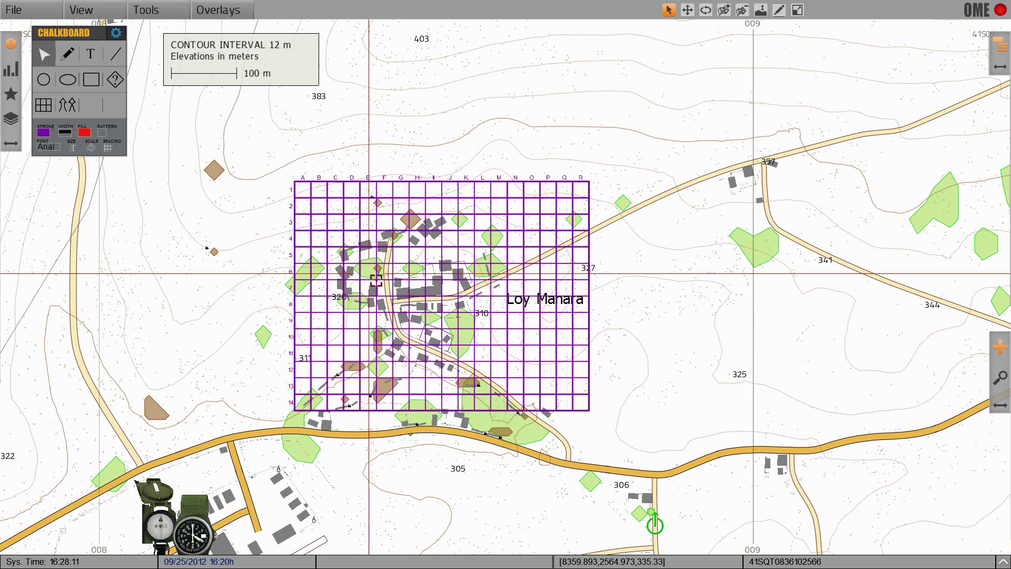
click(44, 132)
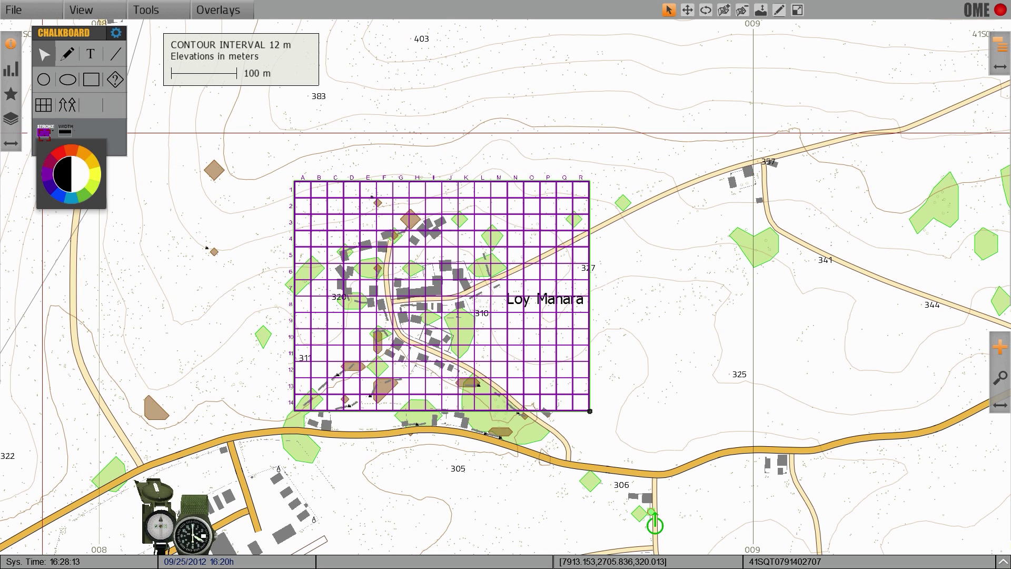
click(61, 171)
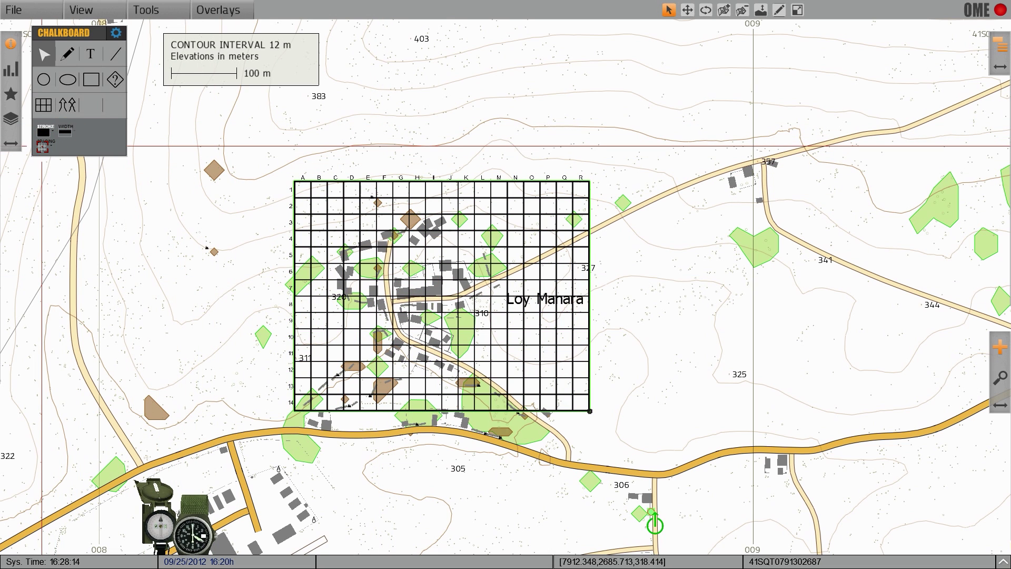
click(42, 147)
click(53, 174)
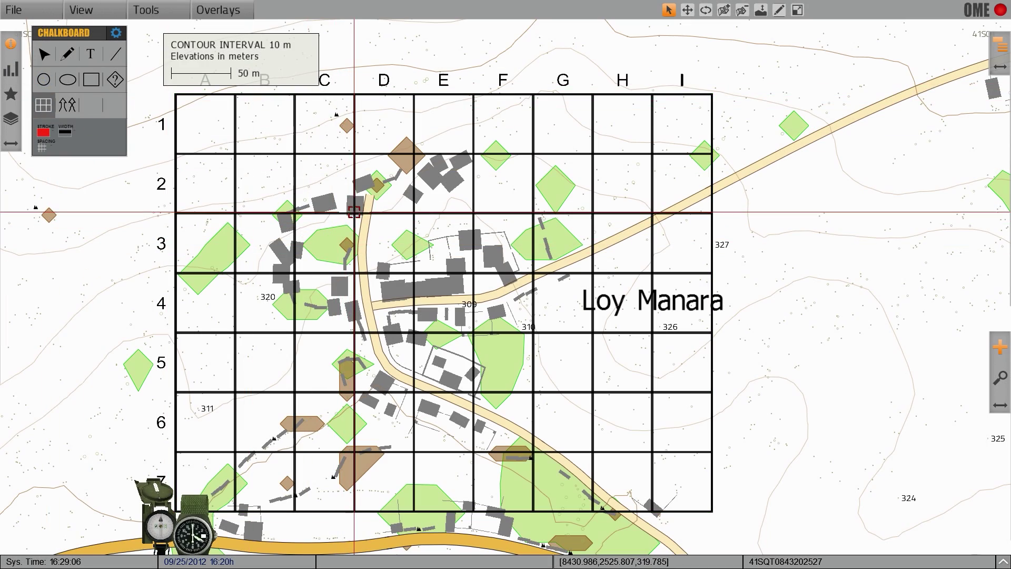
Step: Draw a red sub-grid from D3 to F4 and set its spacing to 25 meters
drag(354, 214, 531, 332)
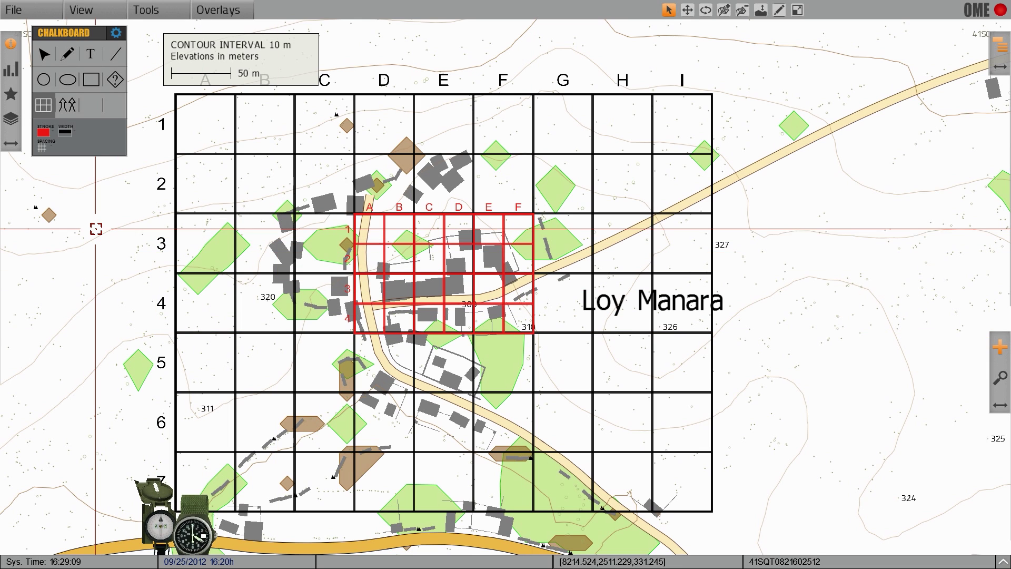
click(385, 241)
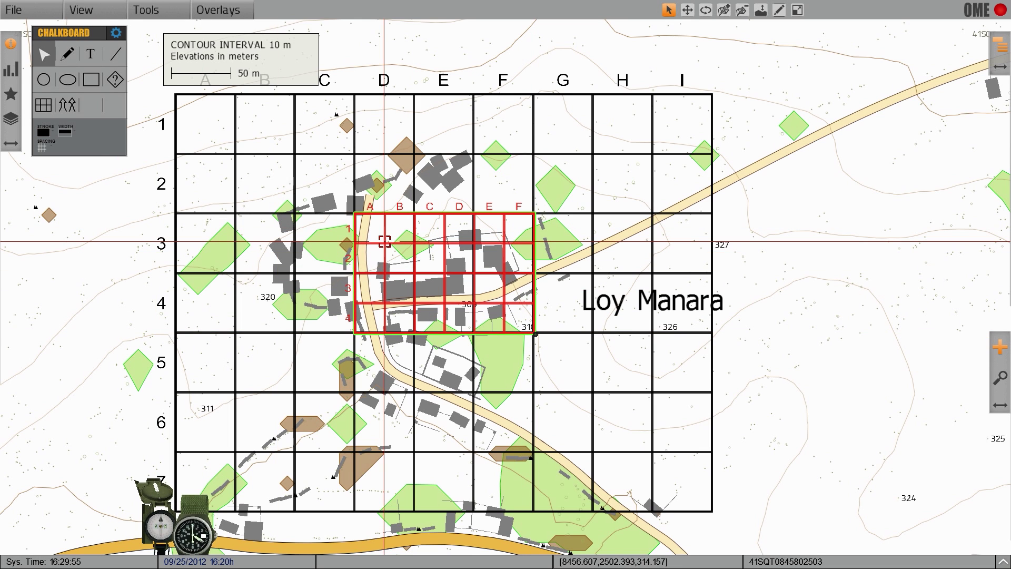
click(49, 147)
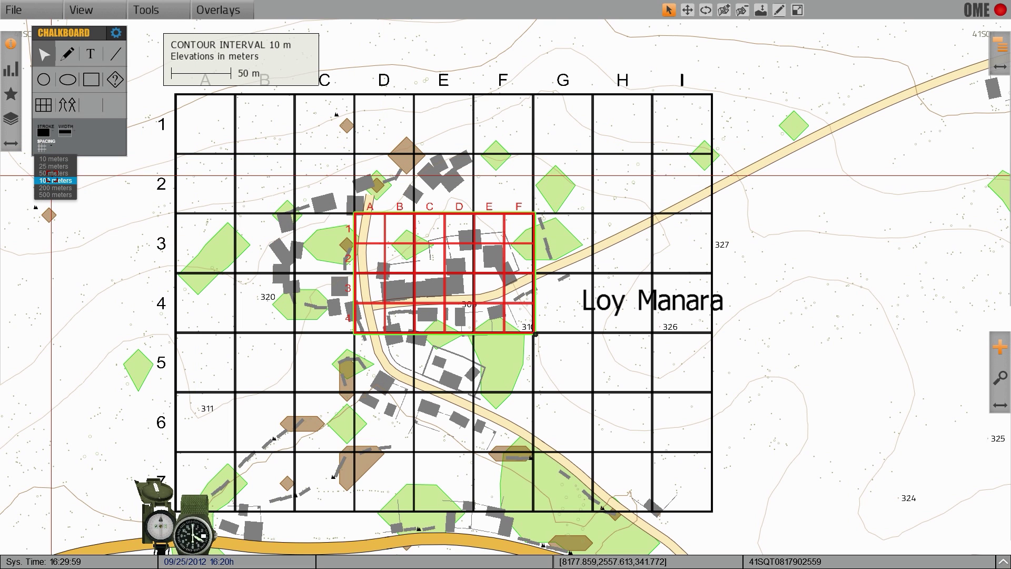
click(50, 173)
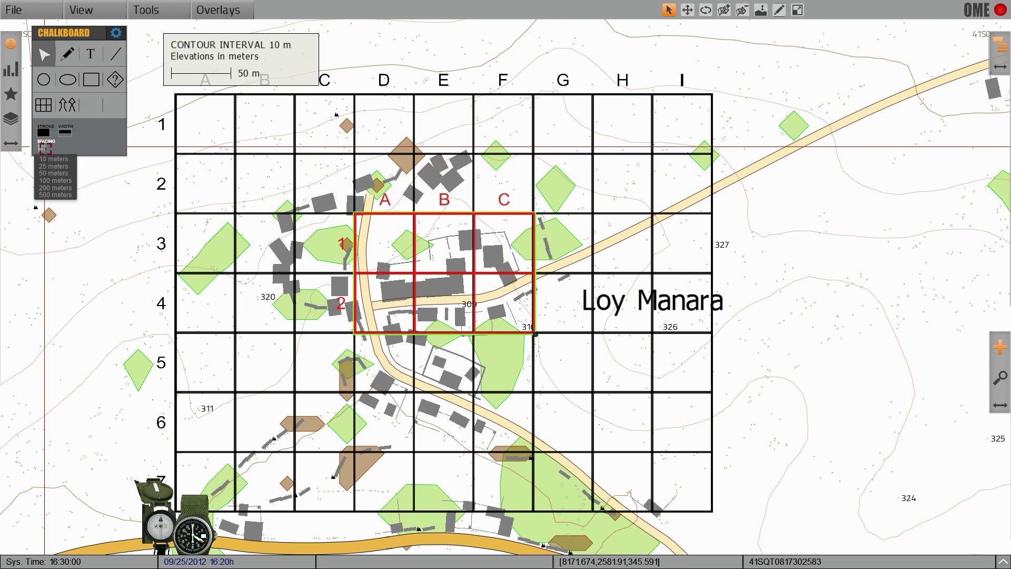
click(49, 158)
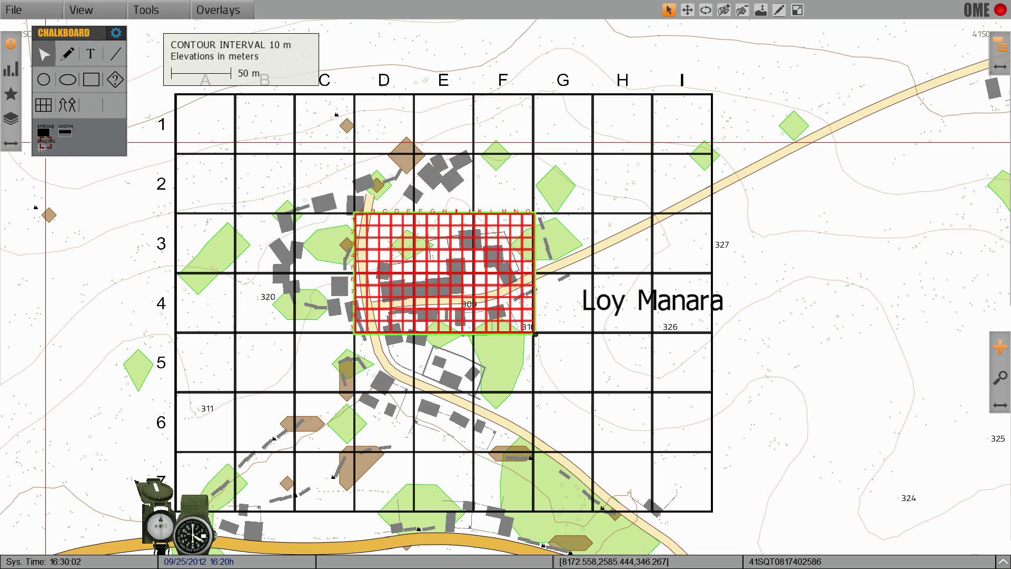
click(49, 167)
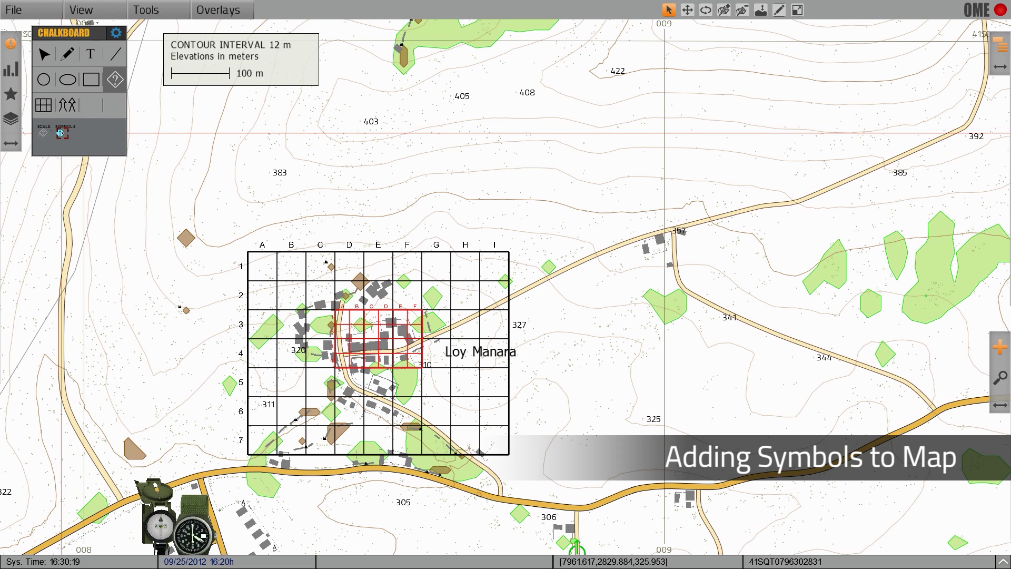
Step: Place blue triangle friendly unit symbols north and east of Loy Manara
click(62, 133)
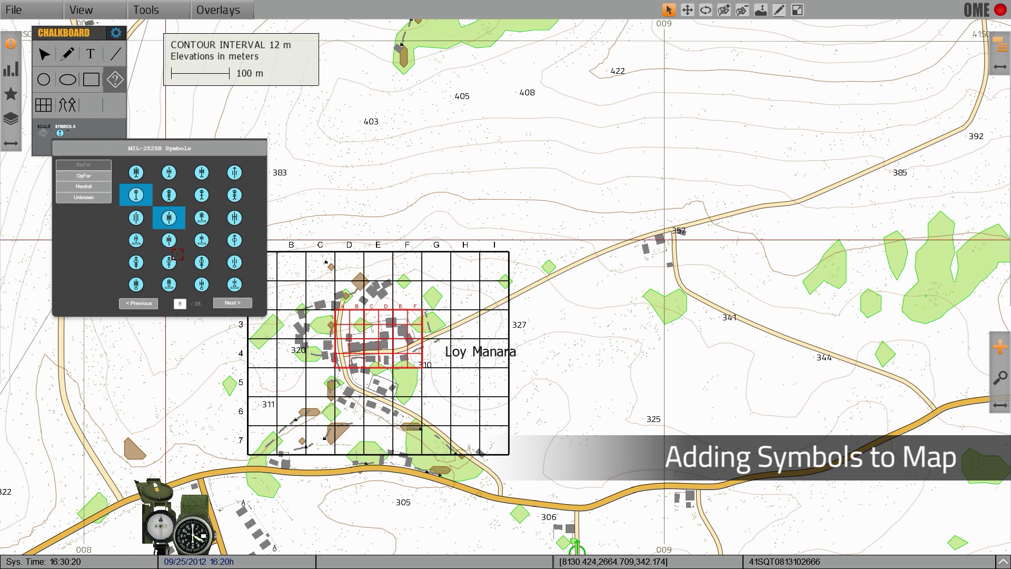
click(230, 303)
click(231, 303)
click(231, 303)
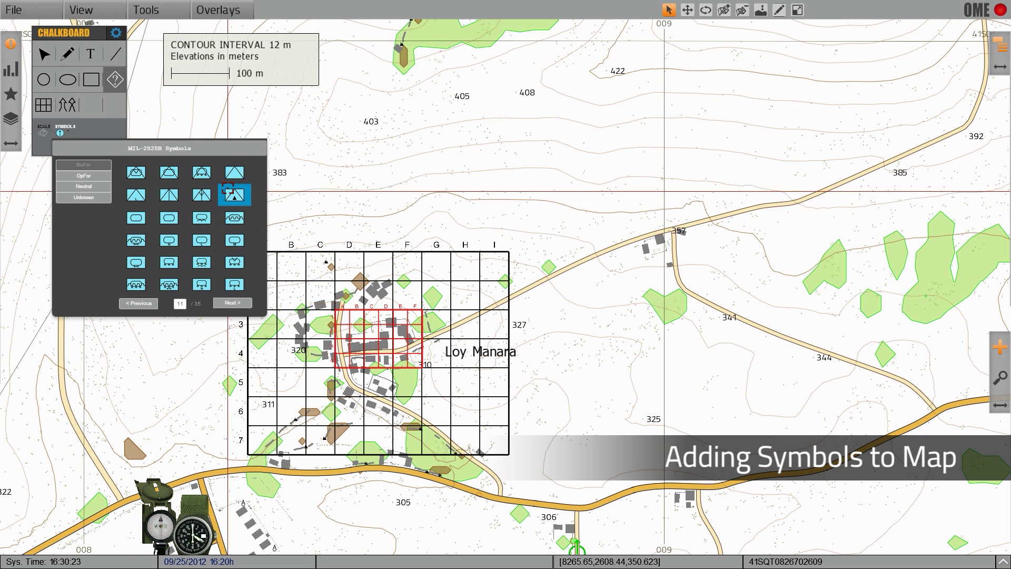
click(234, 172)
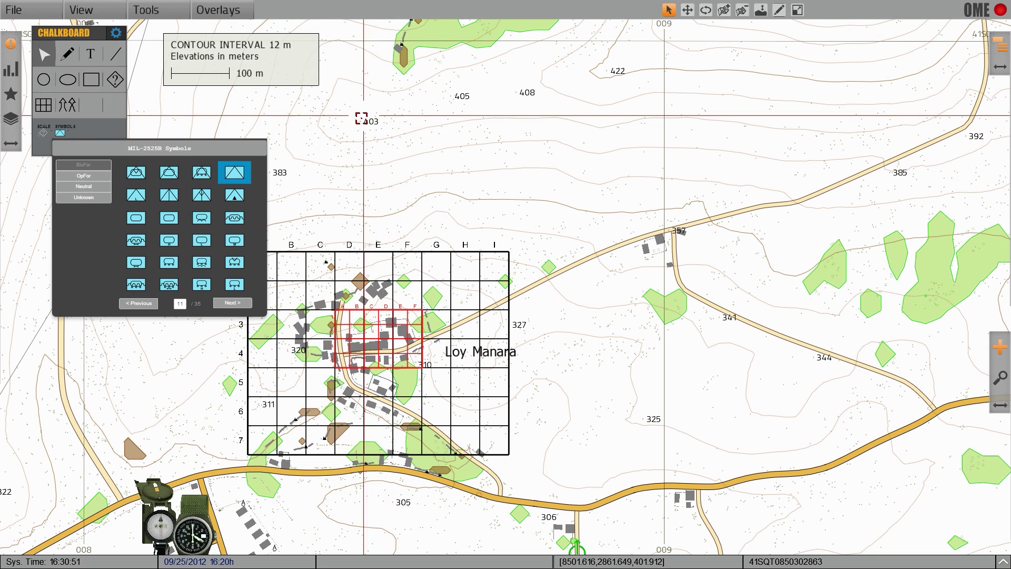
click(359, 121)
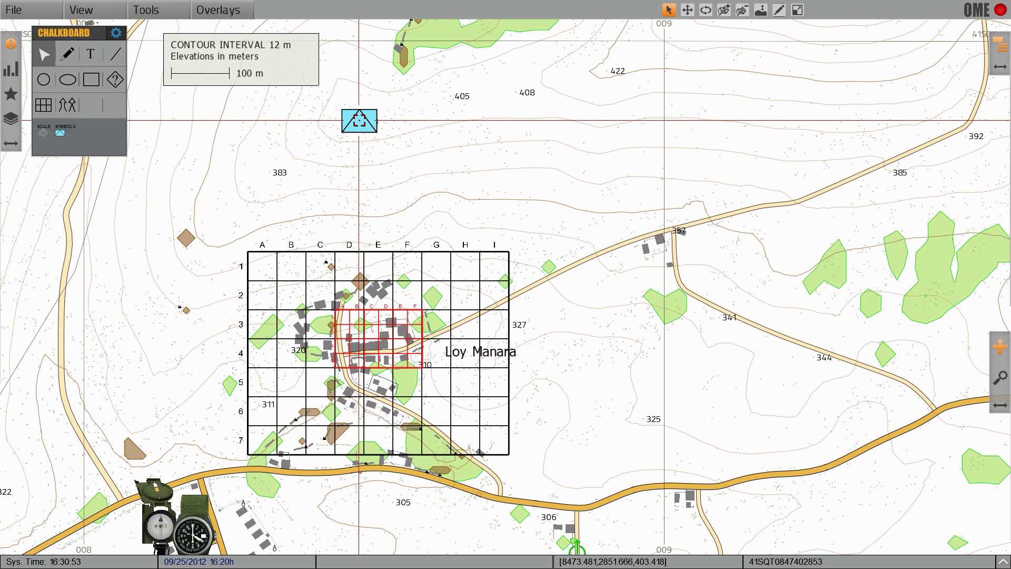
click(642, 416)
drag(163, 400, 255, 366)
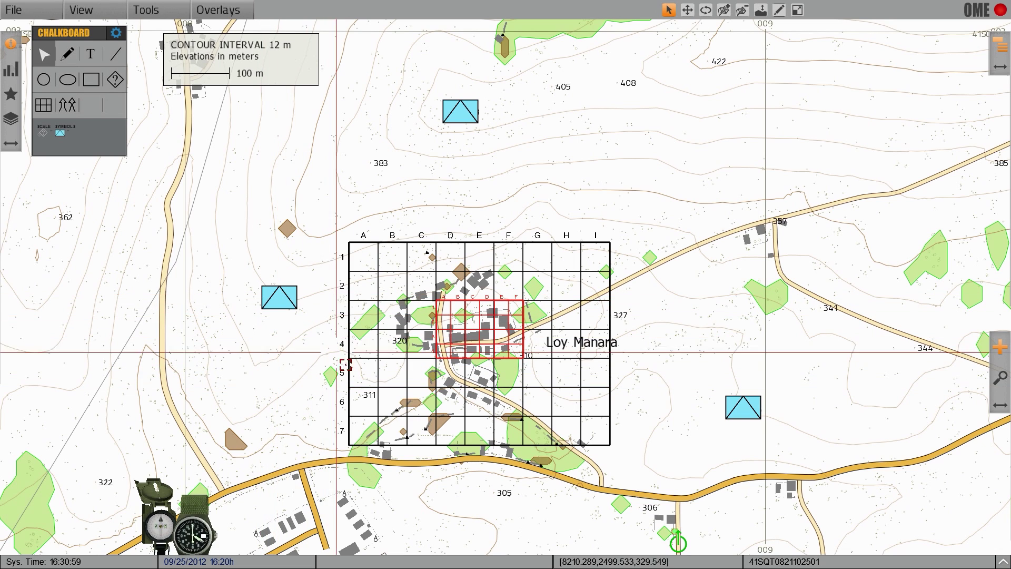
drag(316, 374, 222, 381)
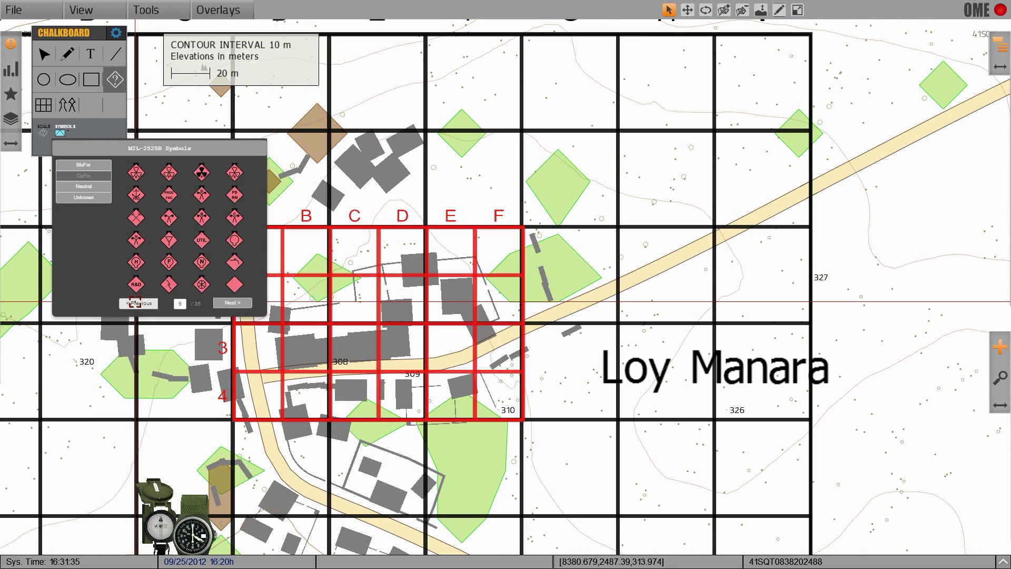
Step: Mark buildings in squares D2, D3, C3 and B3 with red hostile MIL symbols
click(135, 303)
click(135, 303)
click(135, 303)
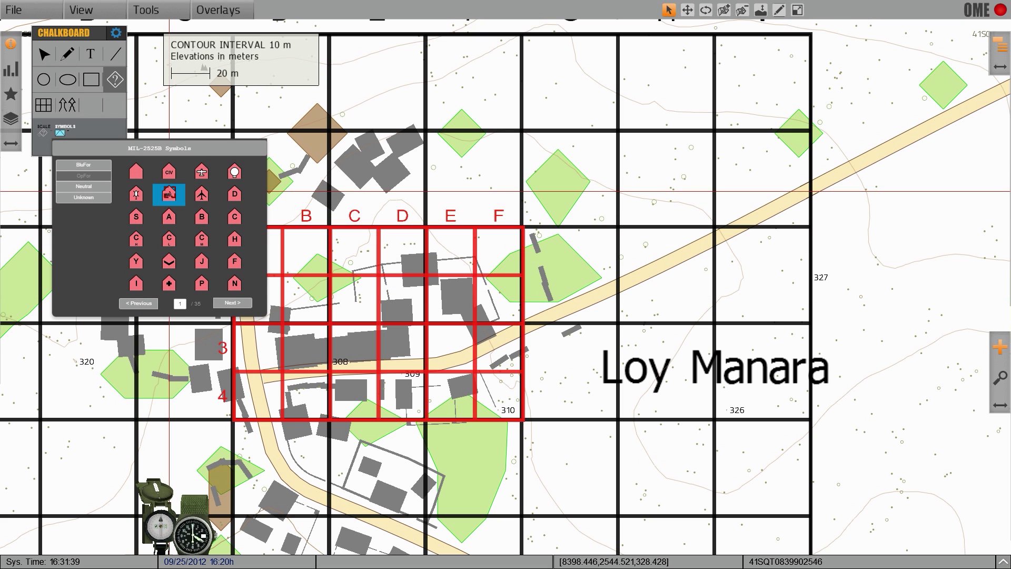
click(169, 194)
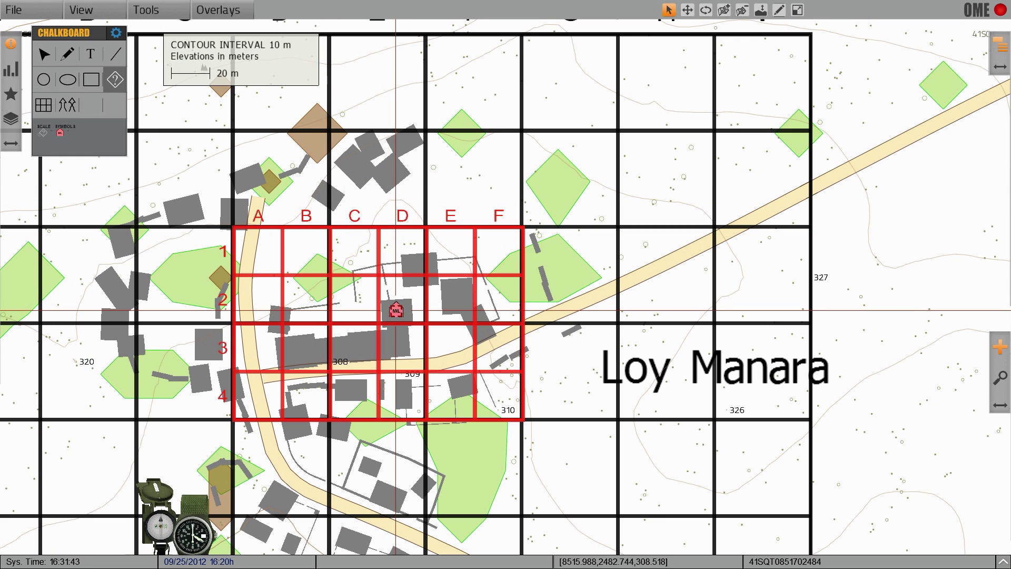
click(396, 309)
click(397, 343)
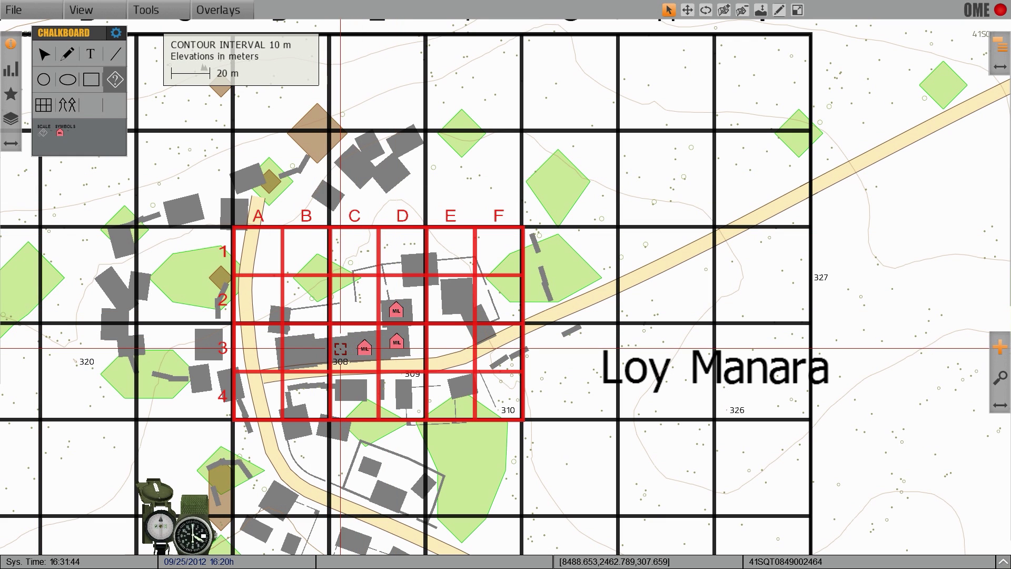
click(340, 347)
click(298, 350)
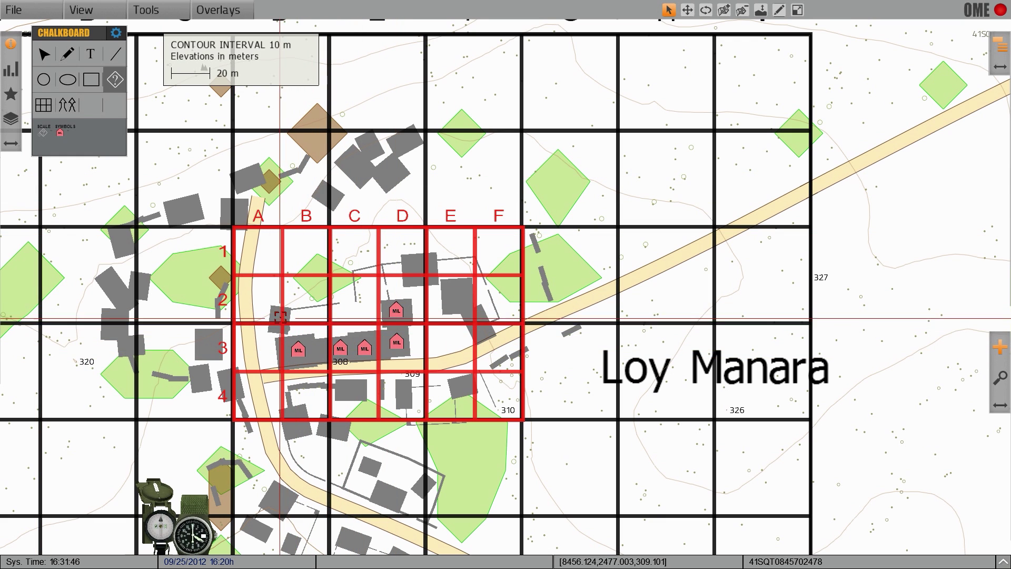
Step: Mark other village buildings with green neutral CIV symbols
click(57, 131)
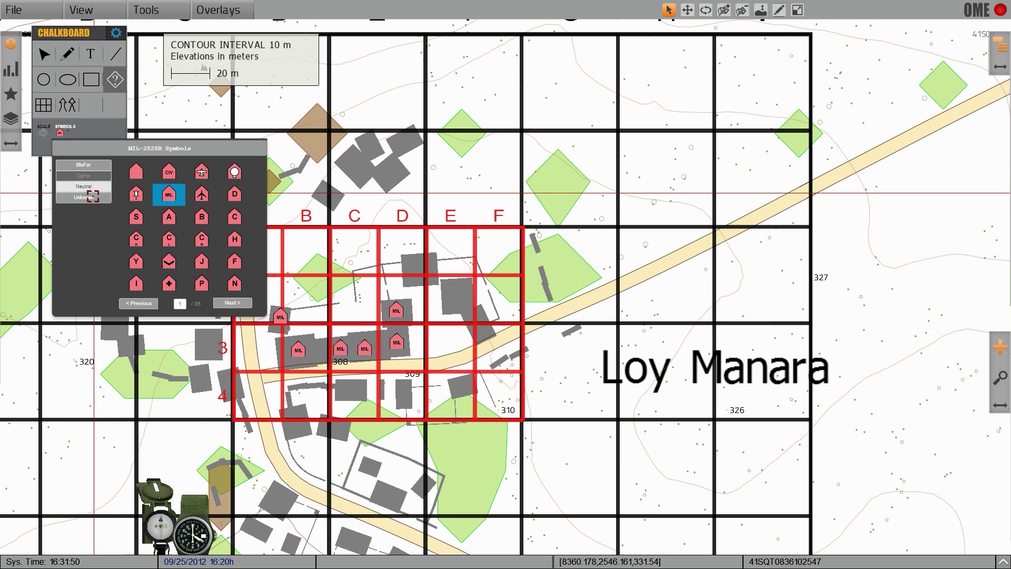
click(85, 196)
click(87, 187)
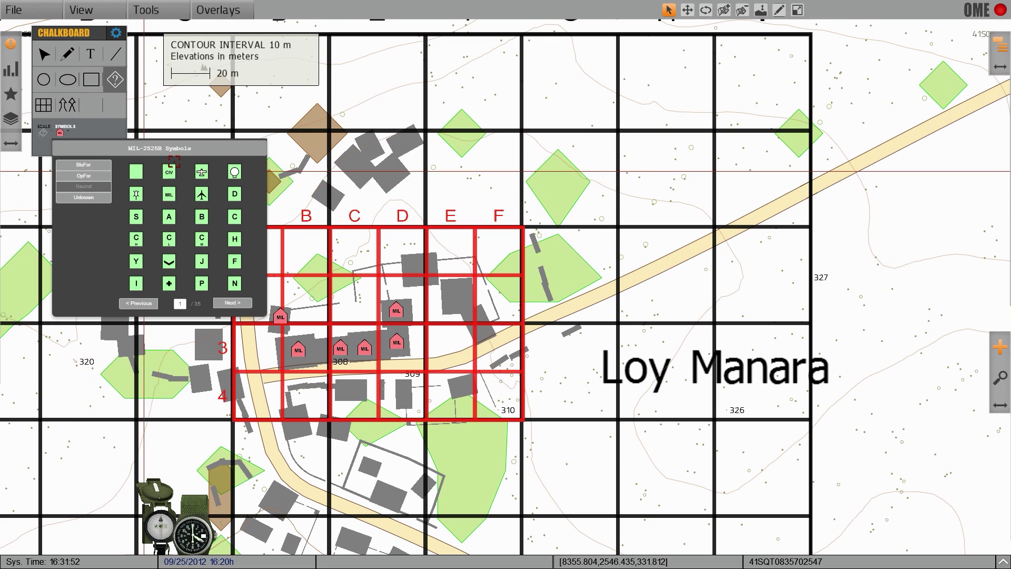
drag(169, 168, 420, 268)
click(459, 299)
click(482, 323)
click(465, 385)
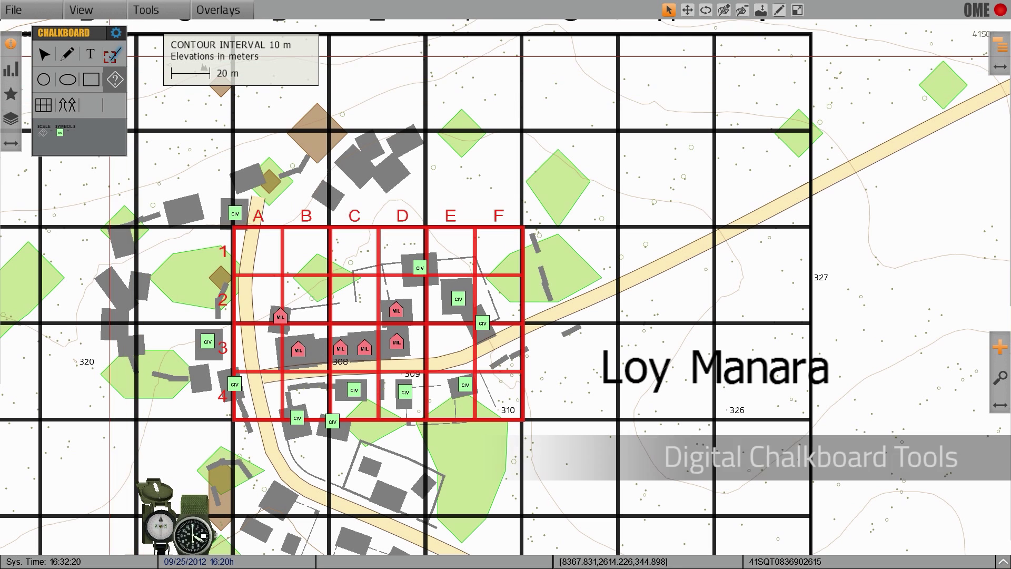
Step: Draw two blue straight lines, one east of the village and one near the bottom
click(111, 54)
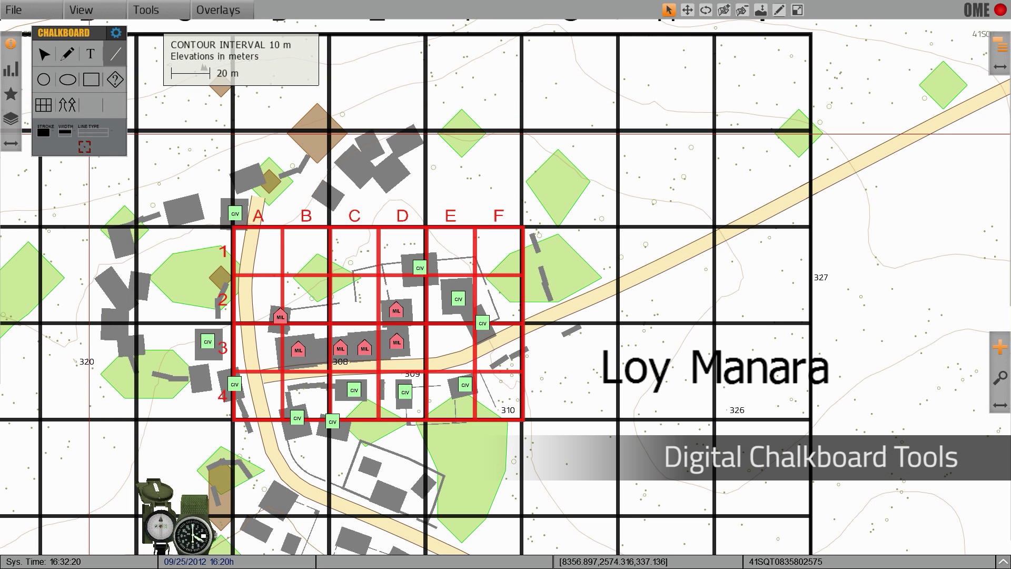
click(43, 132)
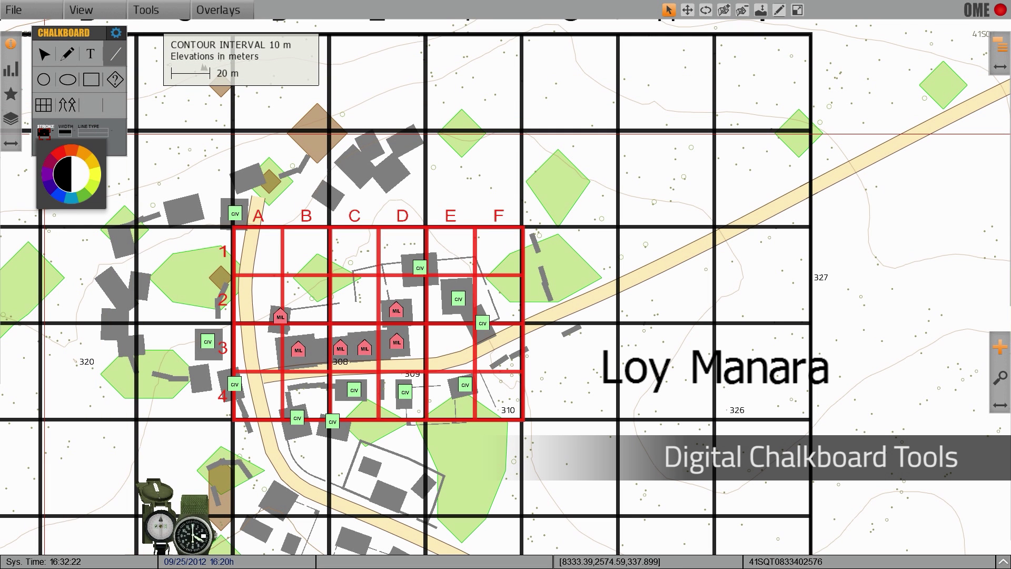
click(63, 192)
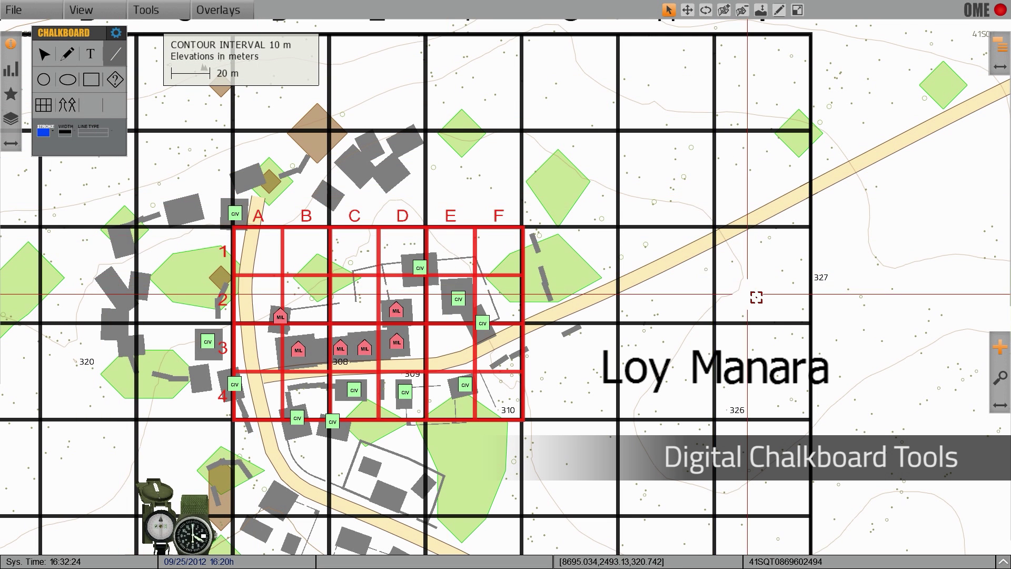
scroll(620, 296, down, 3)
scroll(620, 296, down, 1)
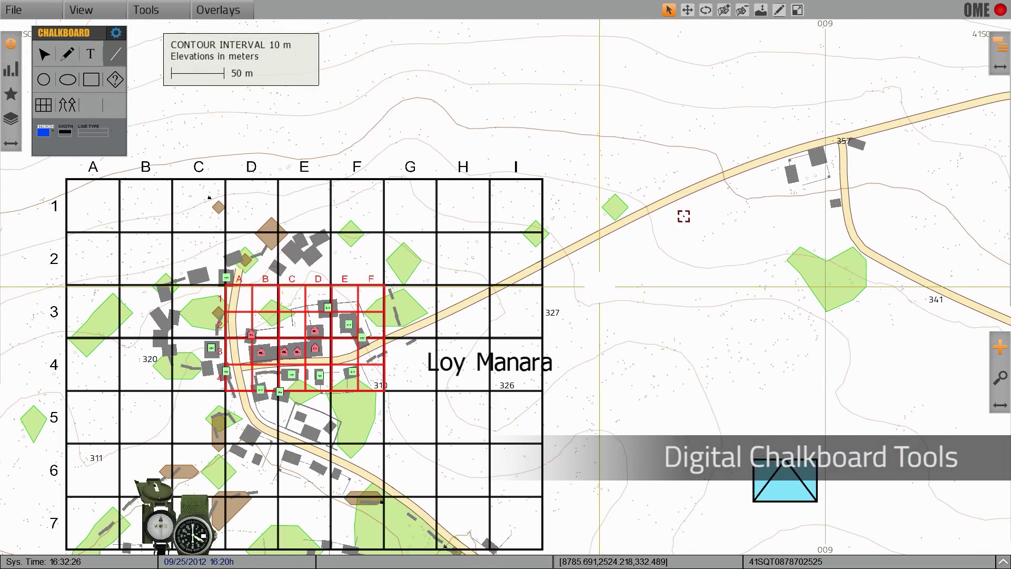
drag(751, 86, 761, 295)
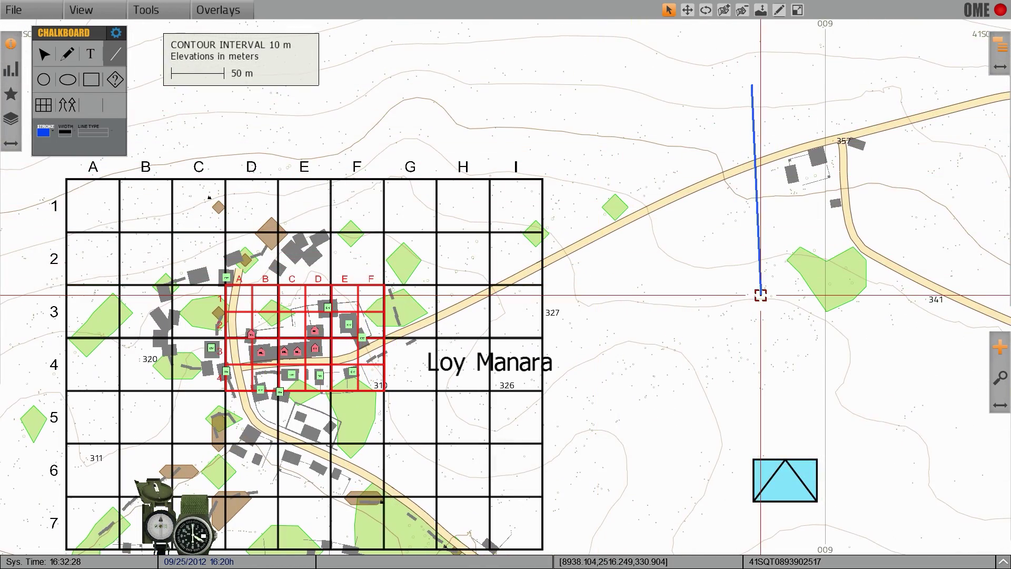
key(Down)
key(Down)
drag(395, 436, 577, 375)
key(Up)
Step: Draw two red lines: one vertical east of the grid, one across the southern road
click(43, 131)
click(71, 145)
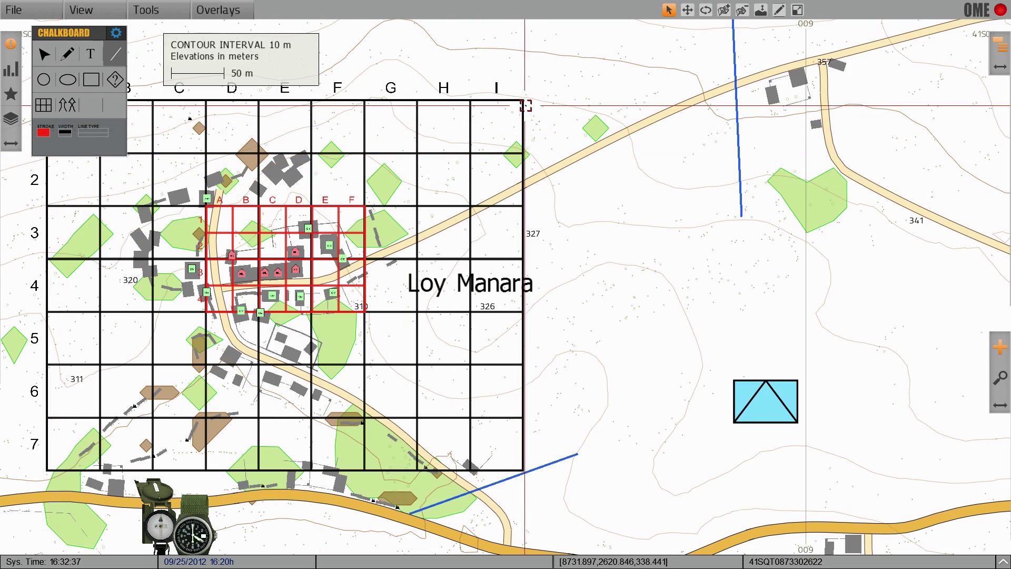
drag(526, 106, 526, 254)
drag(304, 437, 413, 372)
key(Left)
scroll(418, 316, up, 1)
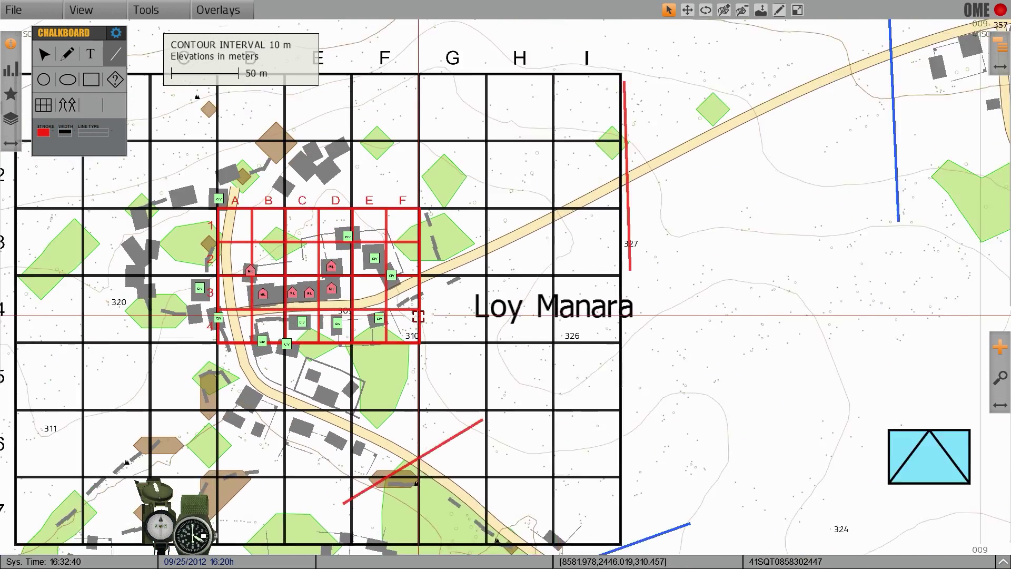
drag(418, 316, 479, 331)
scroll(479, 333, down, 2)
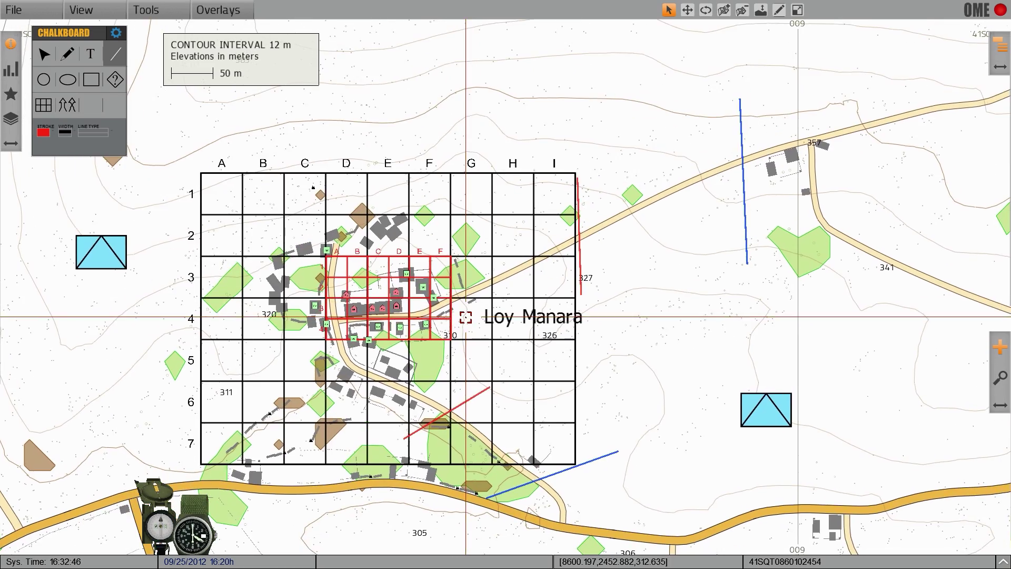
Step: Draw an orange line of thickness 8 along the village road
click(45, 132)
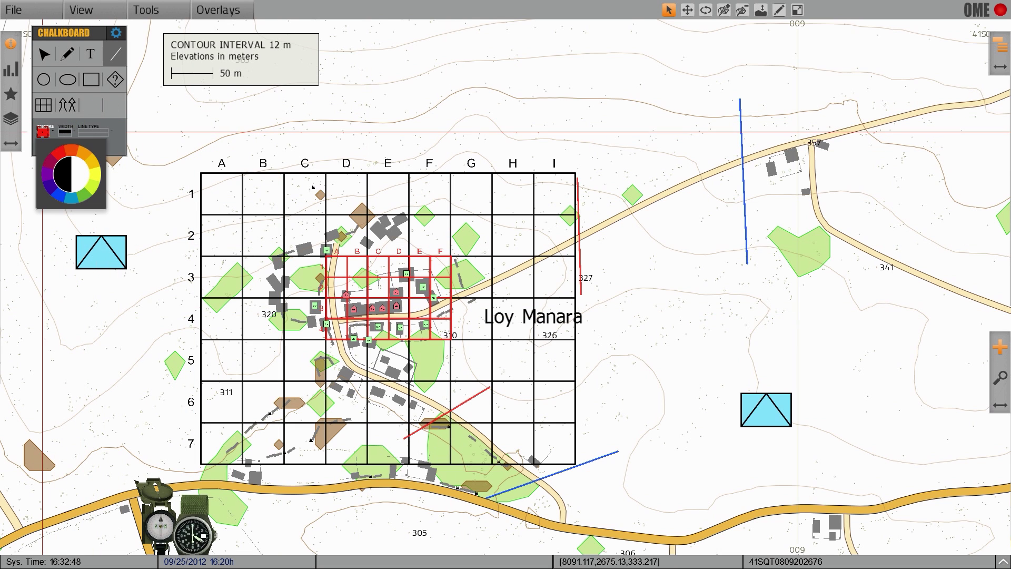
click(74, 151)
click(65, 132)
click(69, 162)
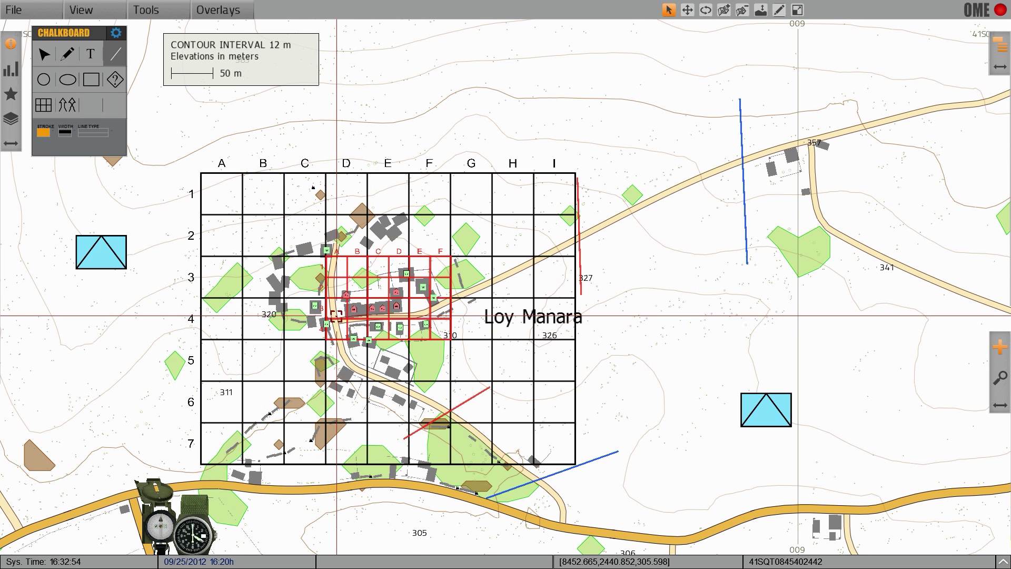
mouse_move(335, 320)
mouse_down()
mouse_move(395, 306)
mouse_move(390, 313)
mouse_move(419, 315)
mouse_move(735, 161)
mouse_move(859, 125)
mouse_up()
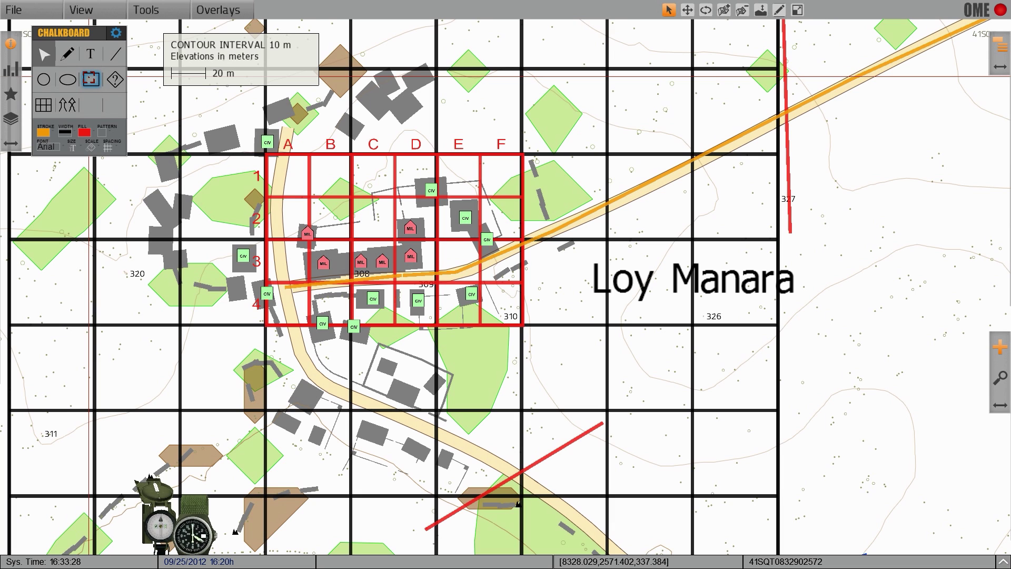
Step: Draw a red cross-hatched rectangle over the buildings south of the red grid
click(90, 78)
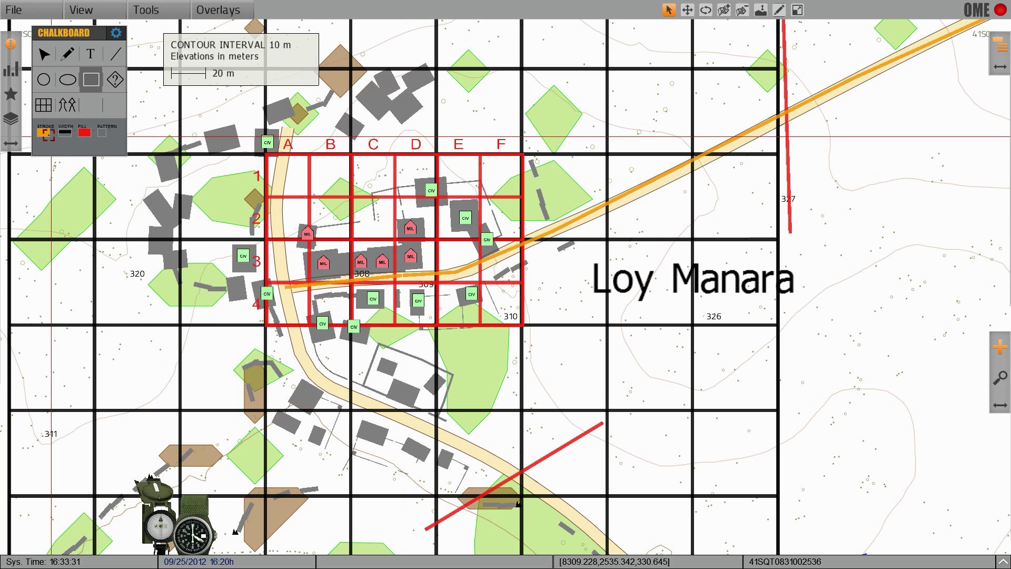
click(43, 131)
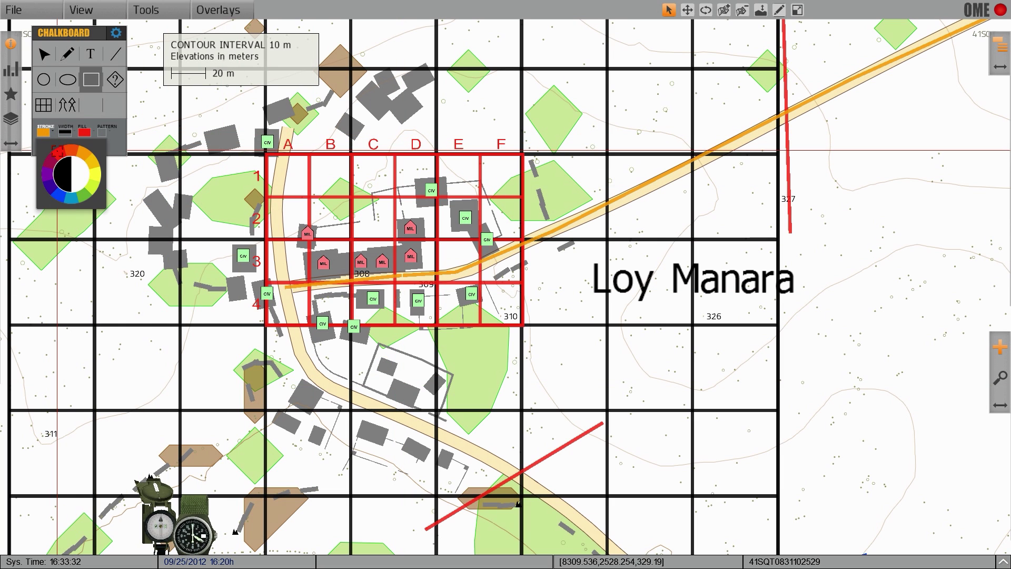
click(72, 149)
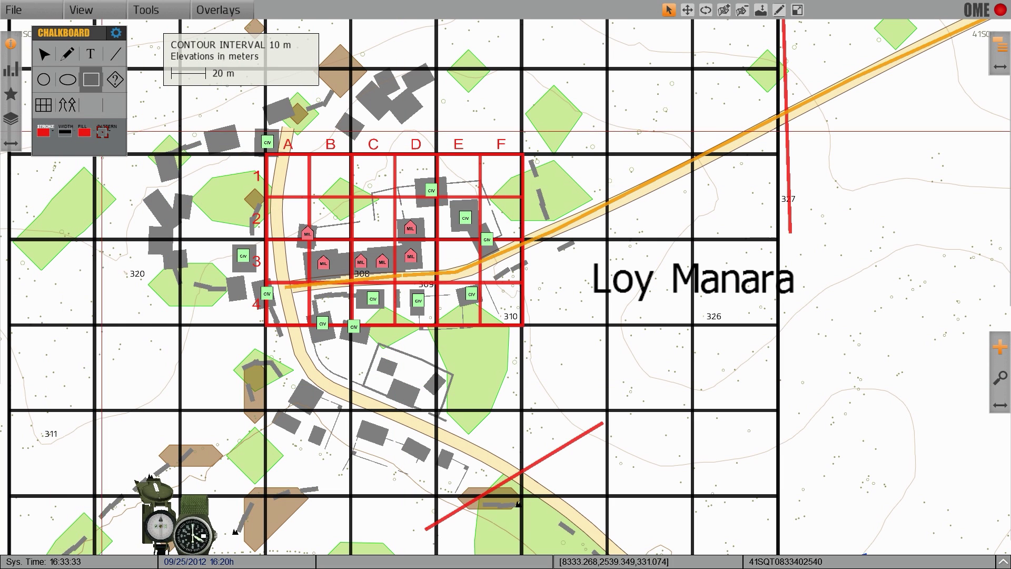
click(102, 132)
click(108, 156)
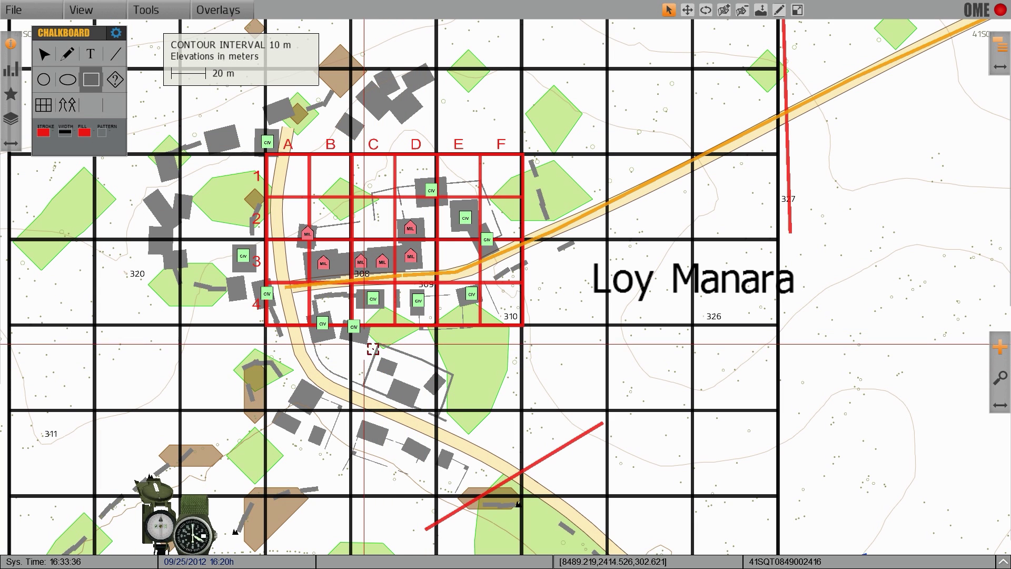
mouse_move(364, 346)
mouse_down()
mouse_move(428, 384)
mouse_move(452, 420)
mouse_up()
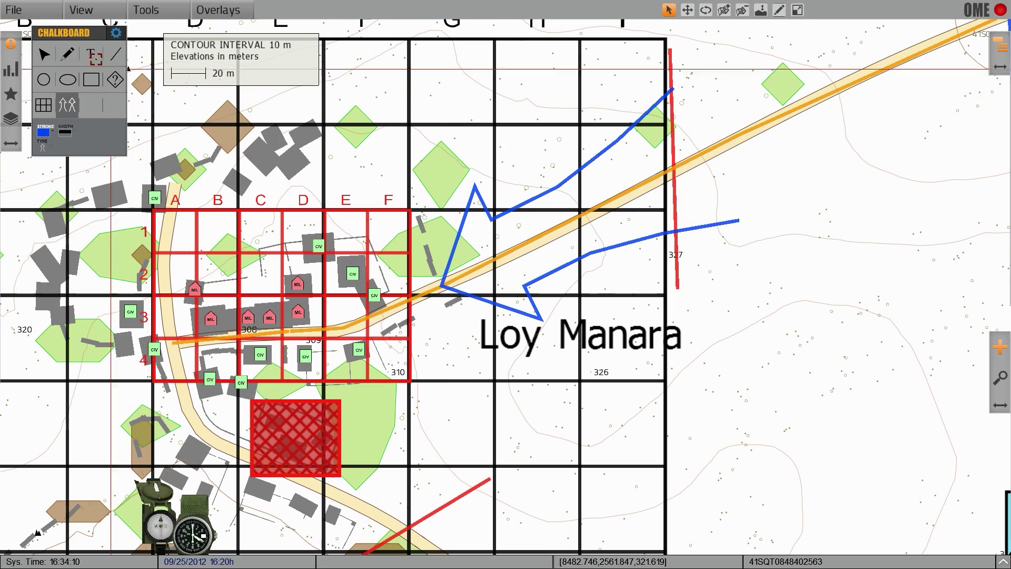
Step: Nudge the blue arrow up and right, trying orange-red and yellow before keeping it blue
click(44, 53)
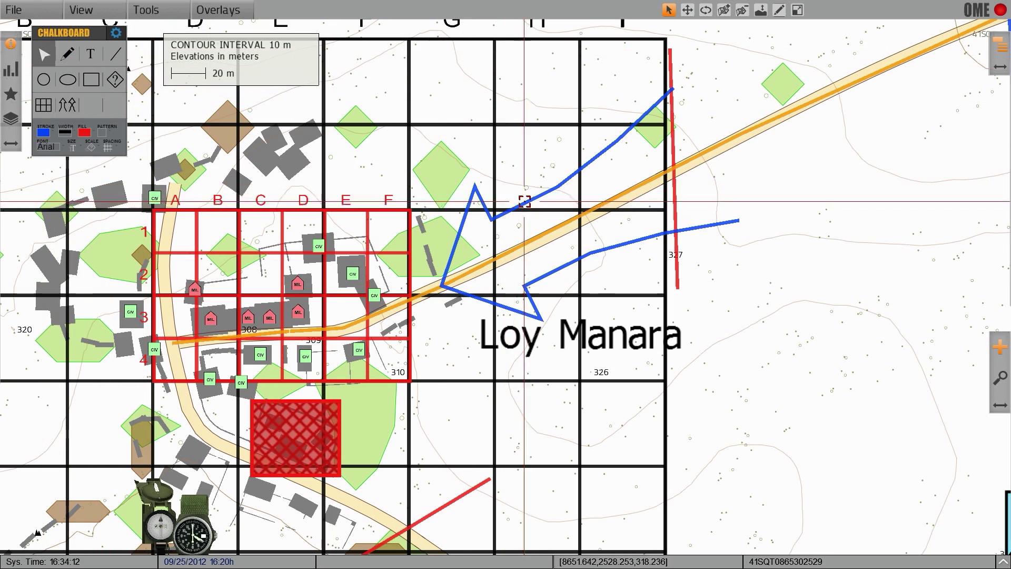
mouse_move(546, 193)
mouse_down()
mouse_move(602, 167)
mouse_move(529, 191)
mouse_up()
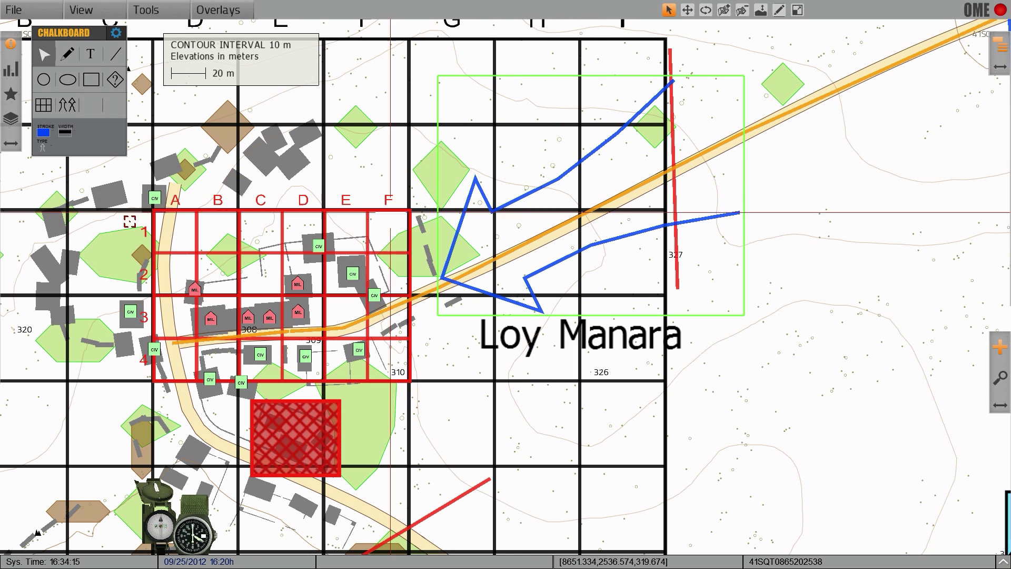
click(45, 131)
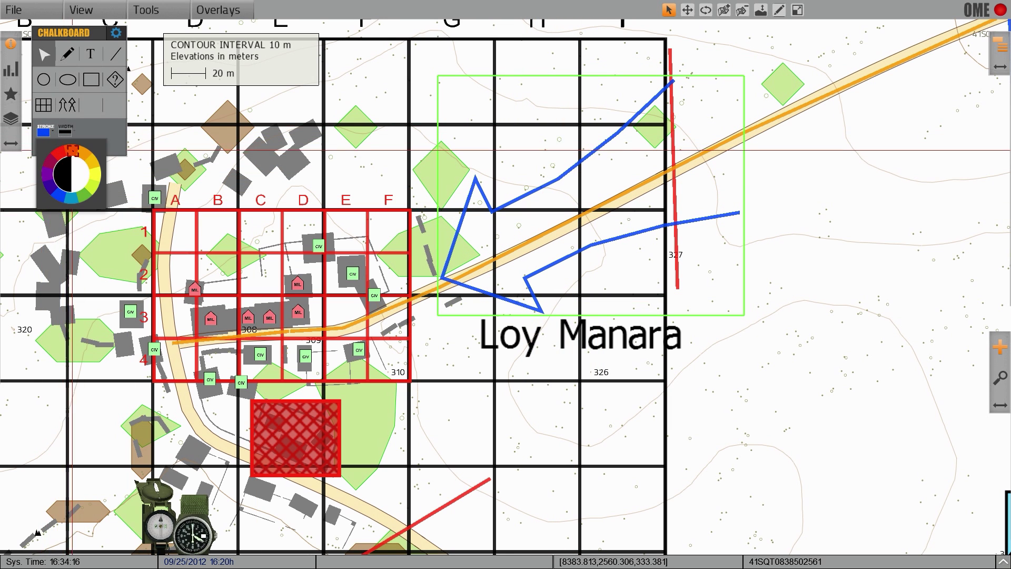
click(57, 150)
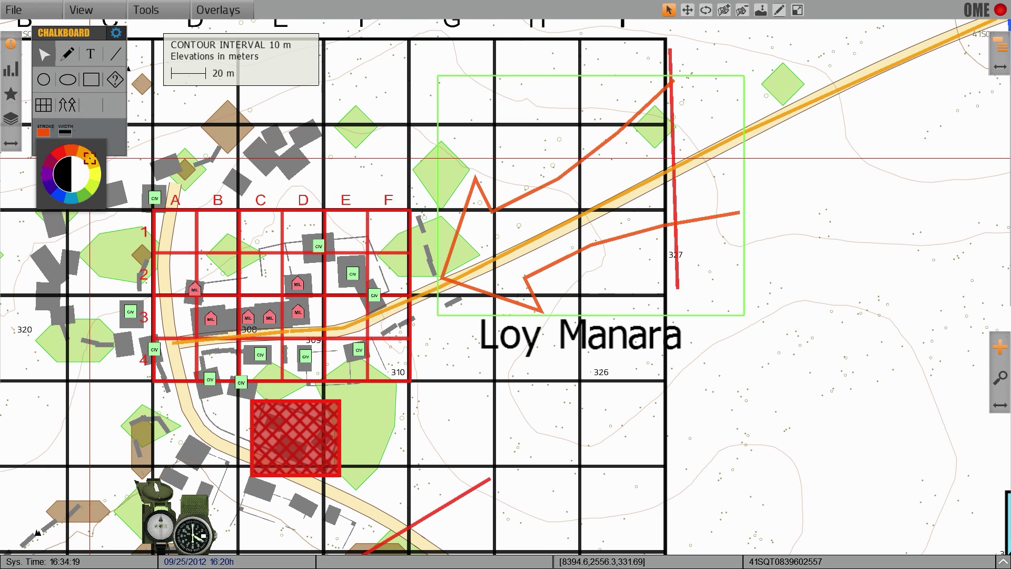
click(95, 165)
click(44, 131)
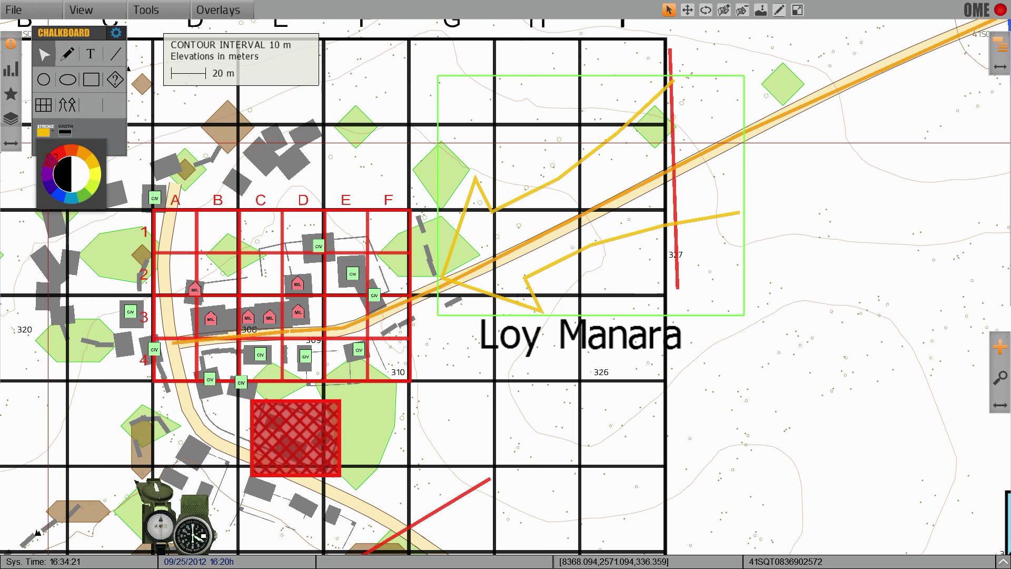
click(60, 191)
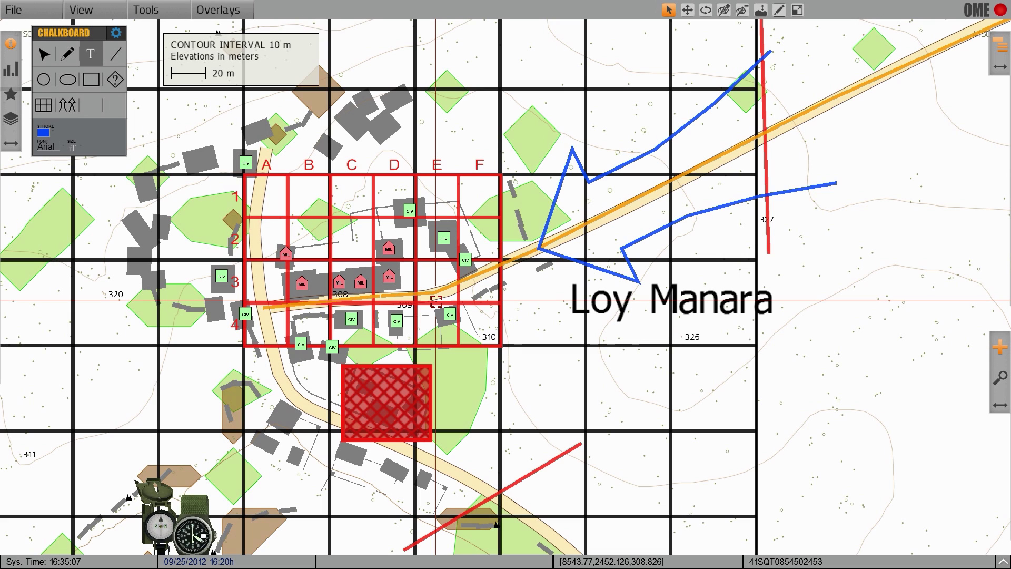
text(CCP)
click(494, 315)
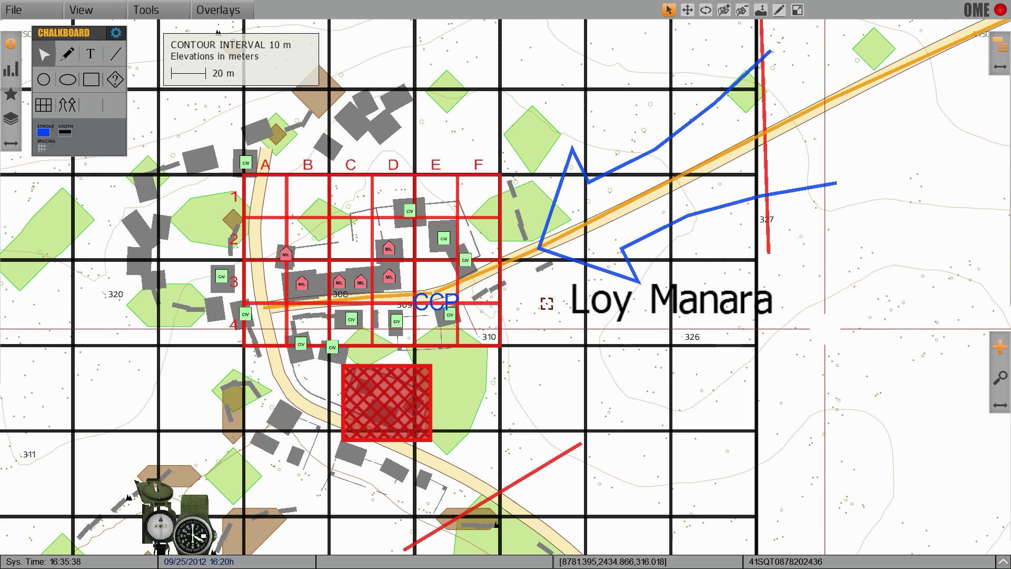
scroll(434, 312, down, 2)
scroll(434, 311, up, 5)
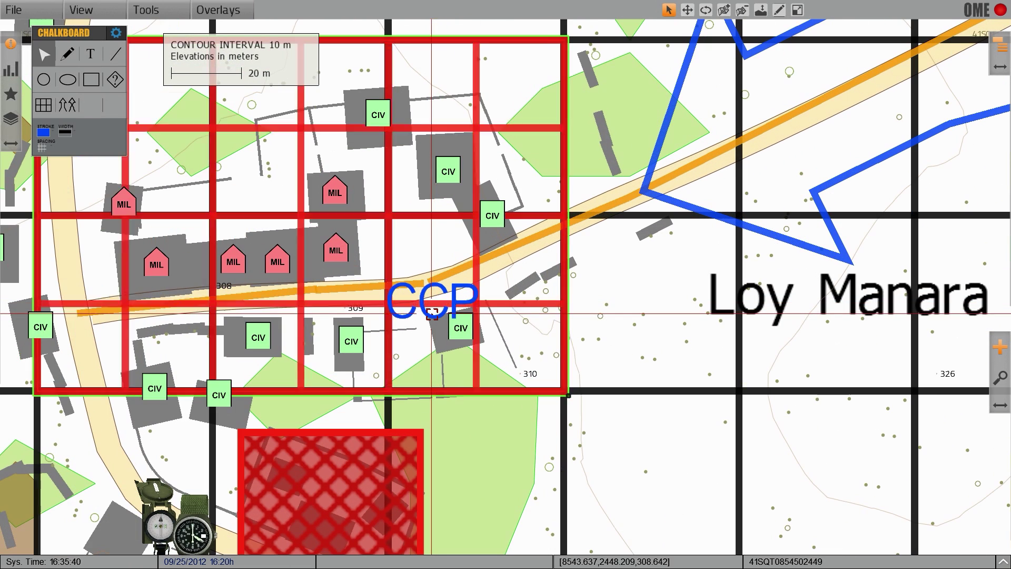
click(430, 293)
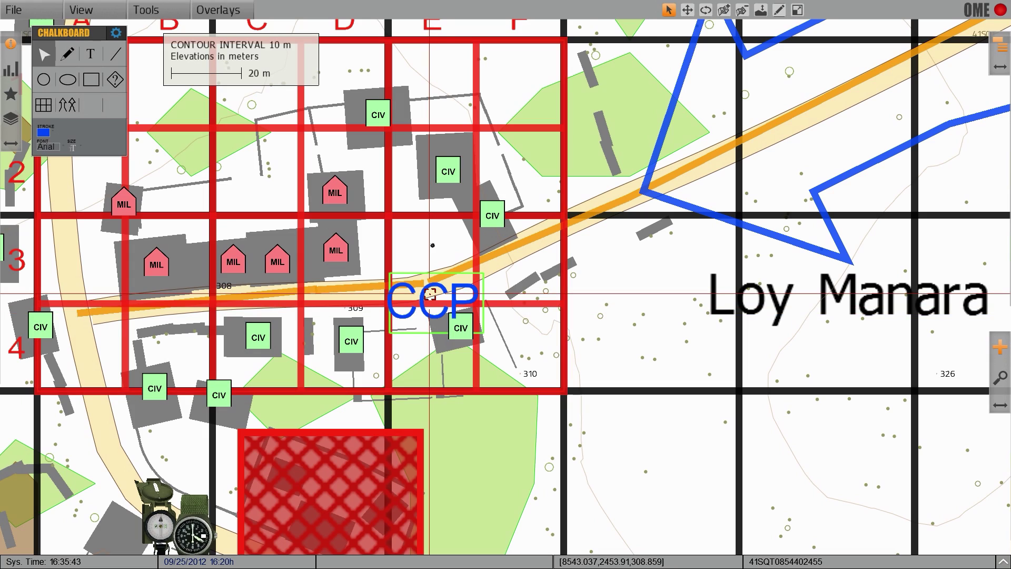
scroll(974, 316, down, 1)
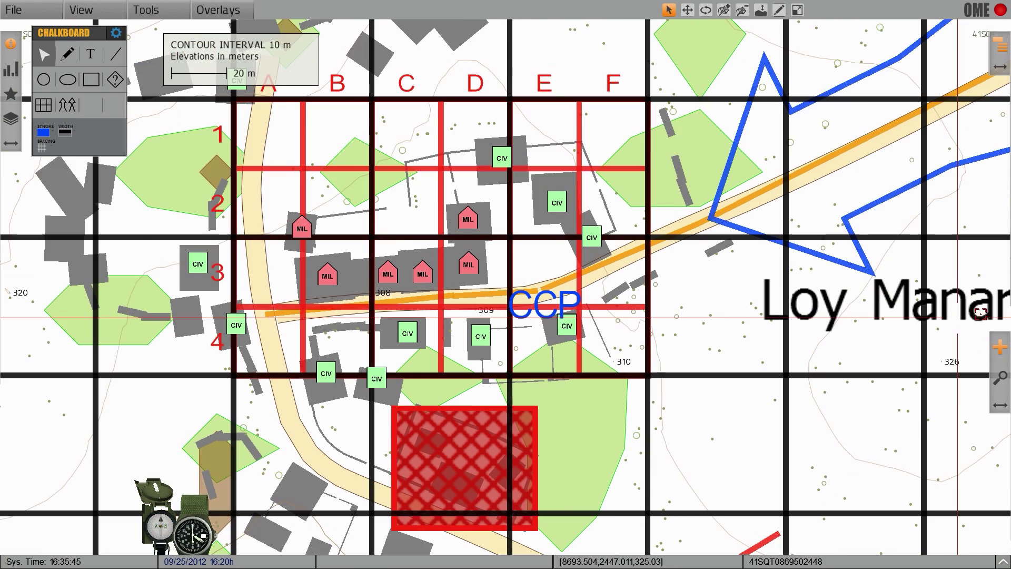
scroll(980, 312, down, 3)
scroll(599, 354, up, 2)
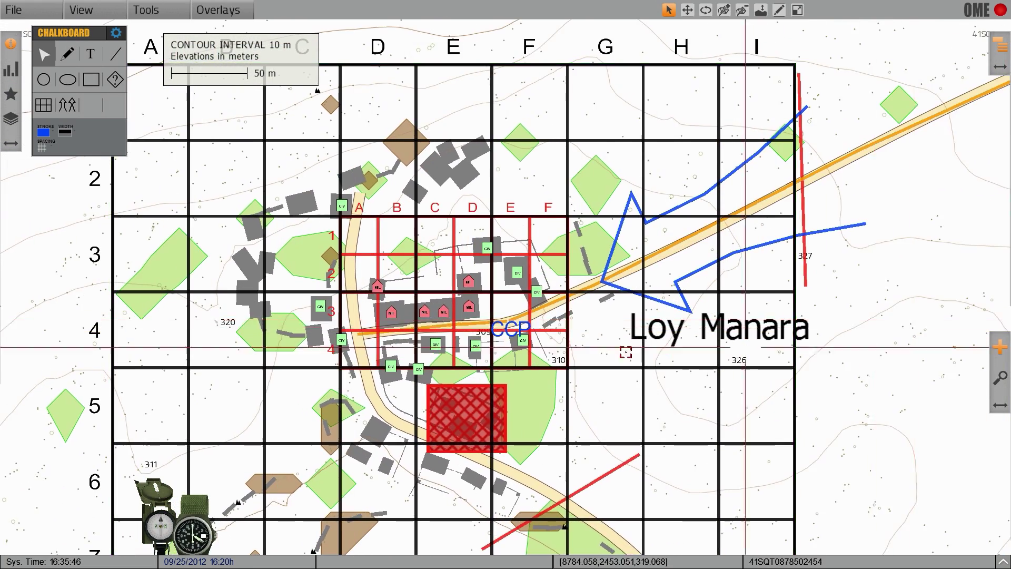
scroll(589, 351, up, 2)
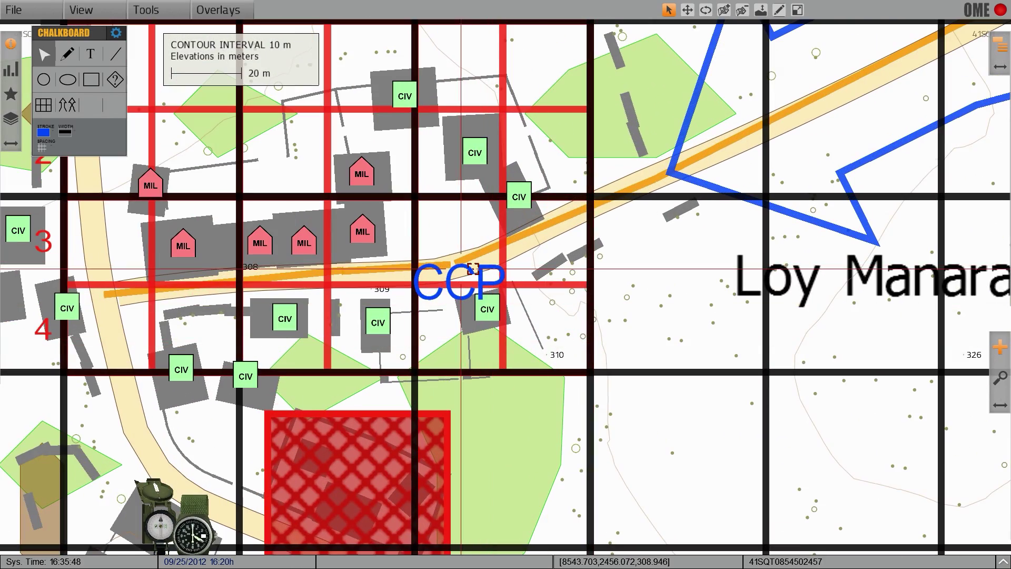
scroll(494, 265, down, 3)
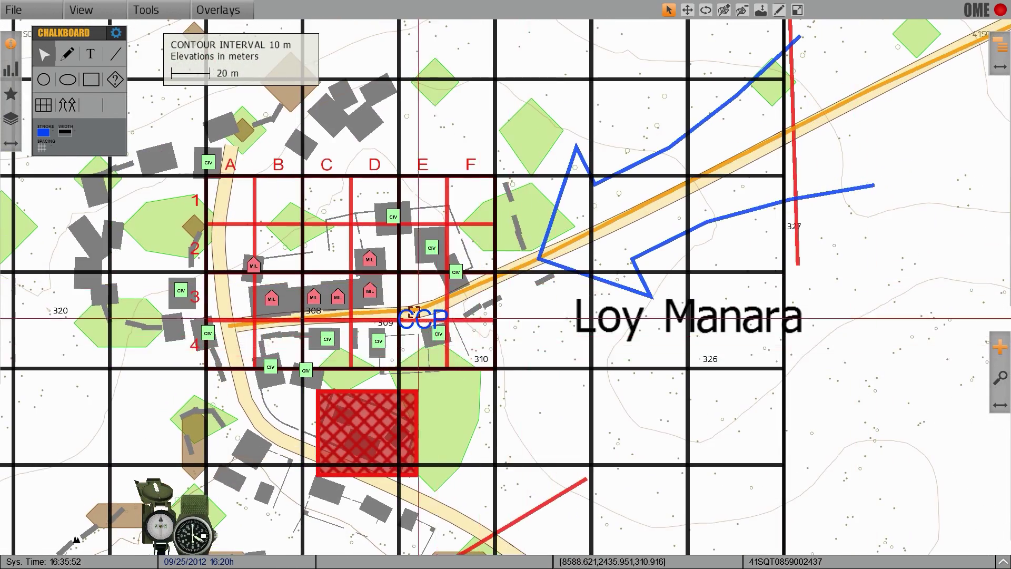
Step: Draw a blue freehand route from the E2 CIV building to the road by the CCP label
click(426, 313)
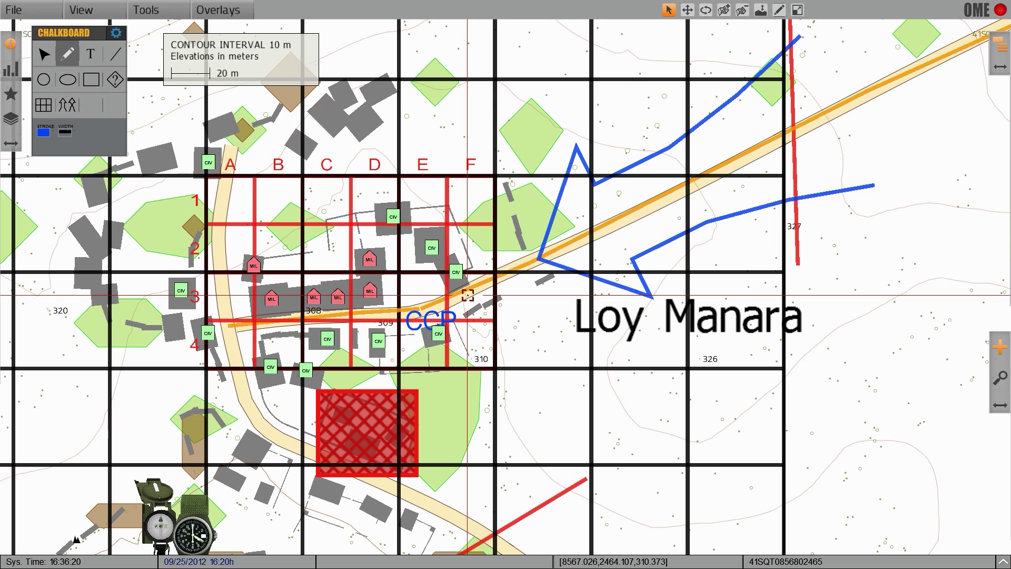
mouse_move(529, 261)
mouse_down()
mouse_move(429, 311)
mouse_move(439, 278)
mouse_move(432, 287)
mouse_move(423, 260)
mouse_up()
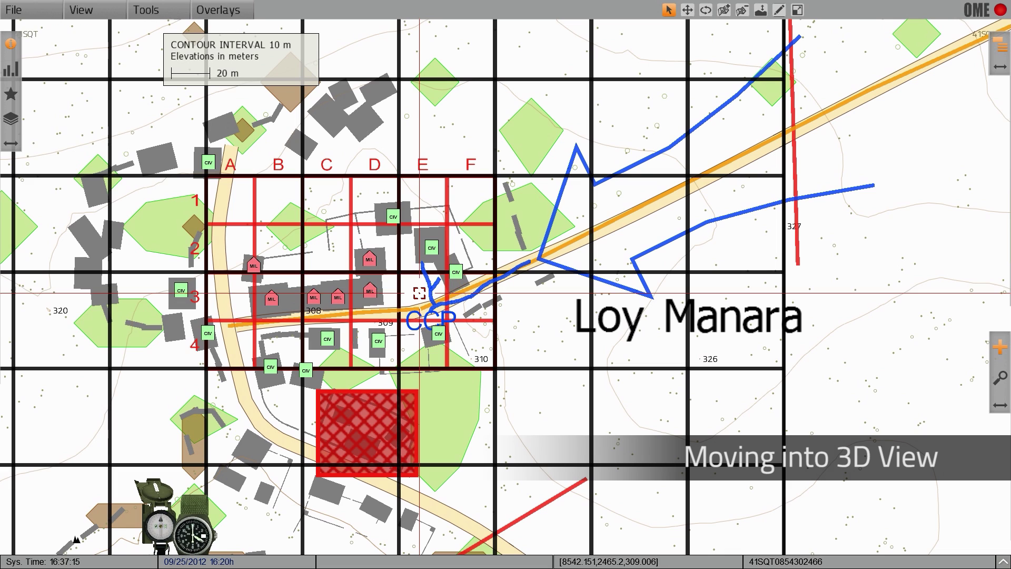
Step: Switch to the 3D Camera View and place the camera over Loy Manara
right_click(419, 290)
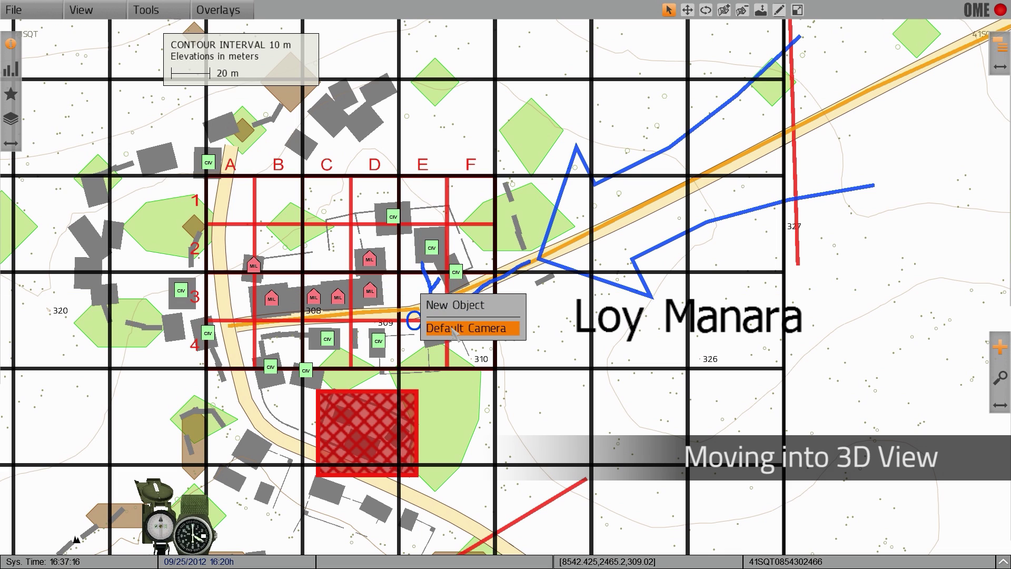
click(82, 9)
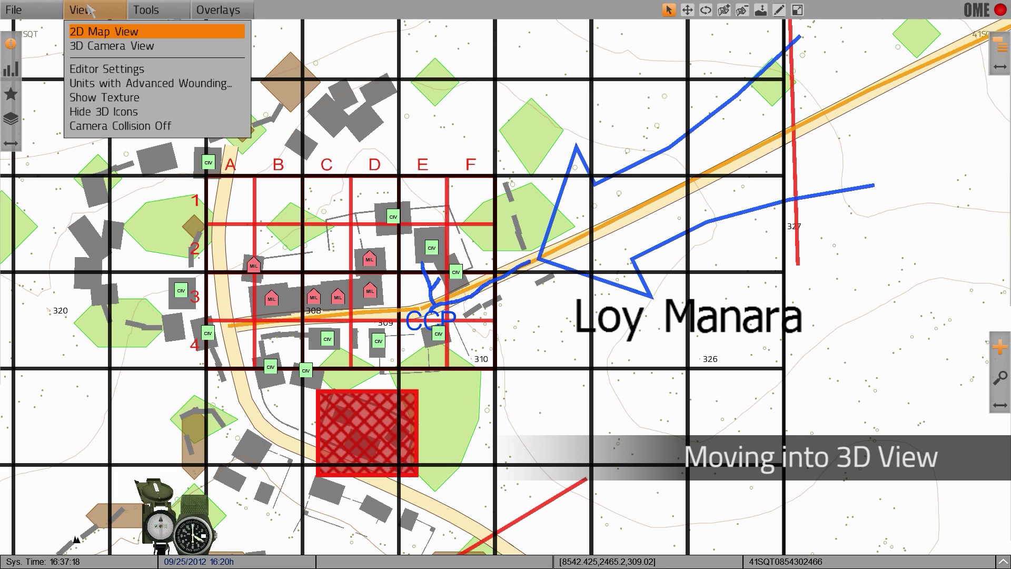
click(121, 47)
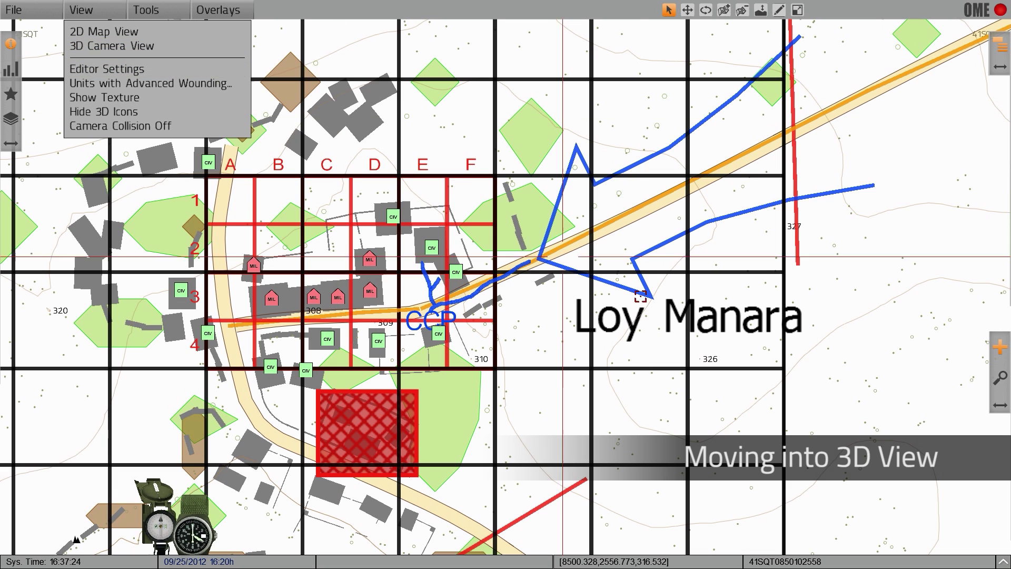
click(827, 290)
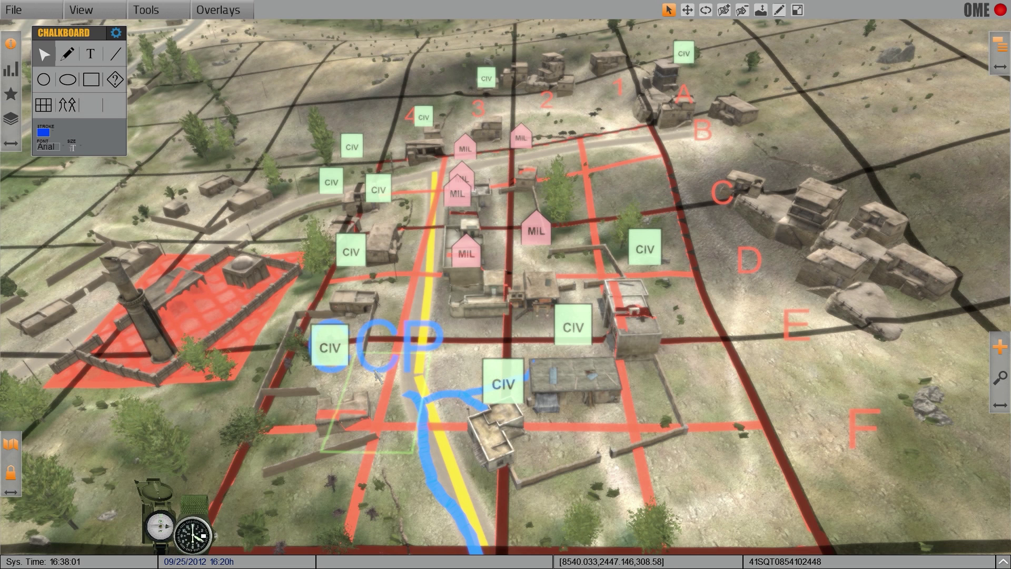
Step: Move the CCP label onto the central CIV building and mark five outlying houses CIV
drag(399, 368, 559, 360)
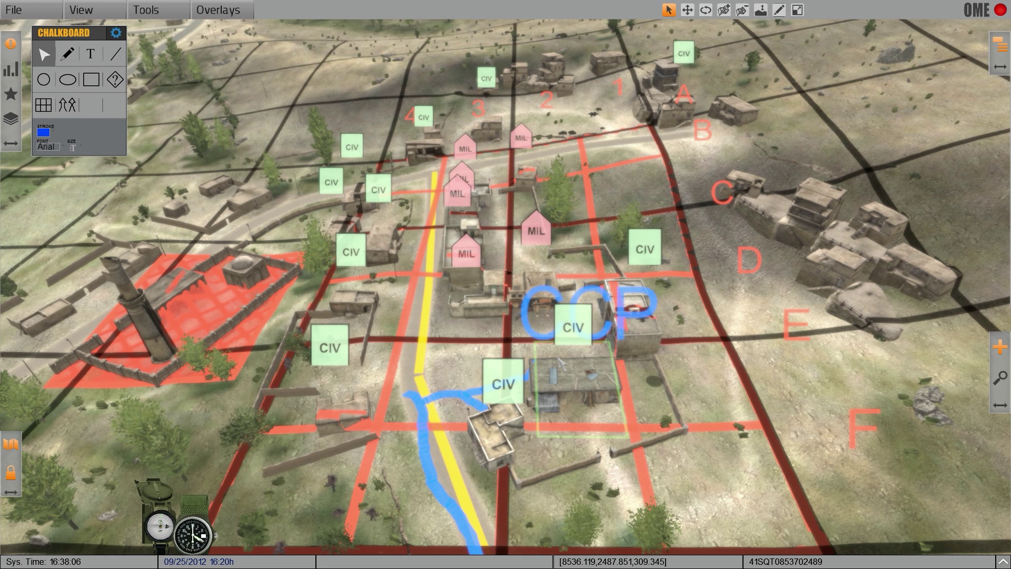
click(114, 80)
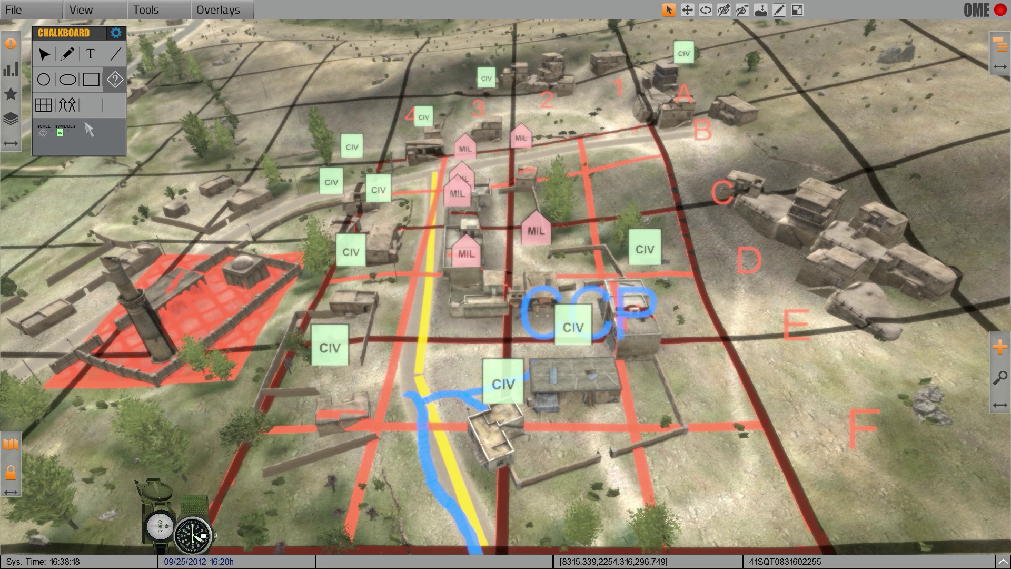
click(60, 132)
click(873, 191)
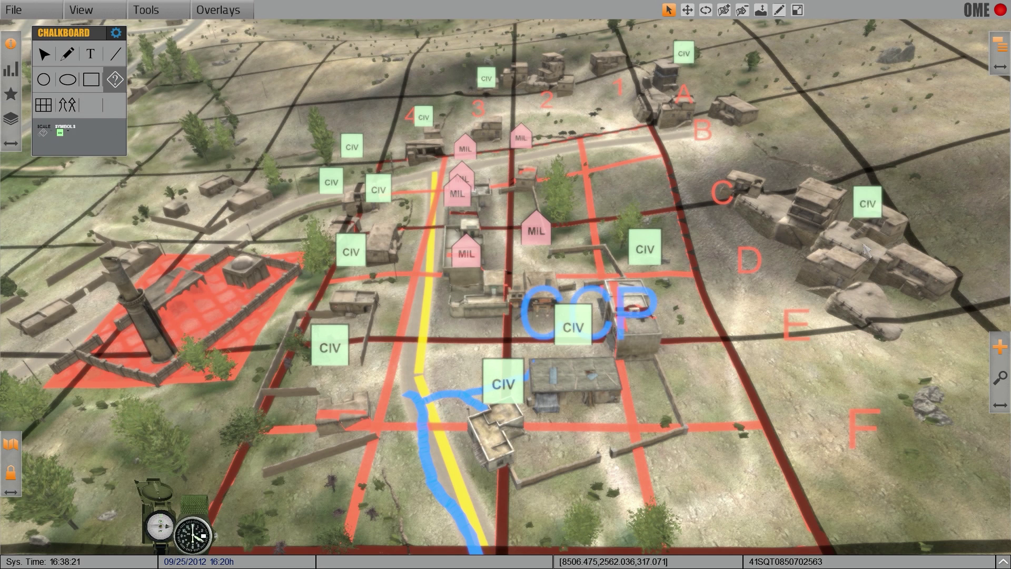
click(838, 147)
click(764, 131)
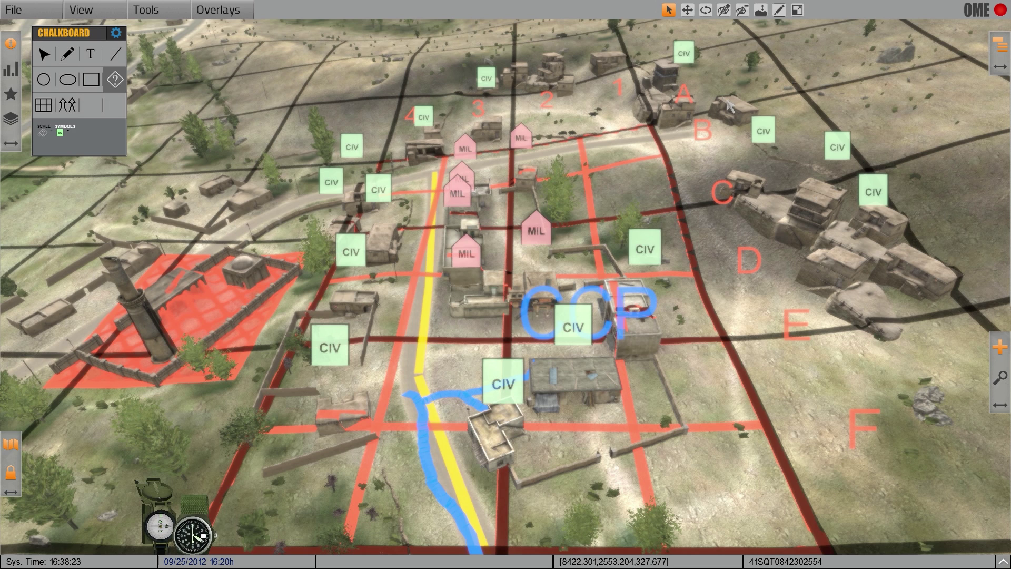
click(744, 58)
click(551, 68)
Step: Draw two short blue freehand route strokes beside the road and CIV building
click(67, 53)
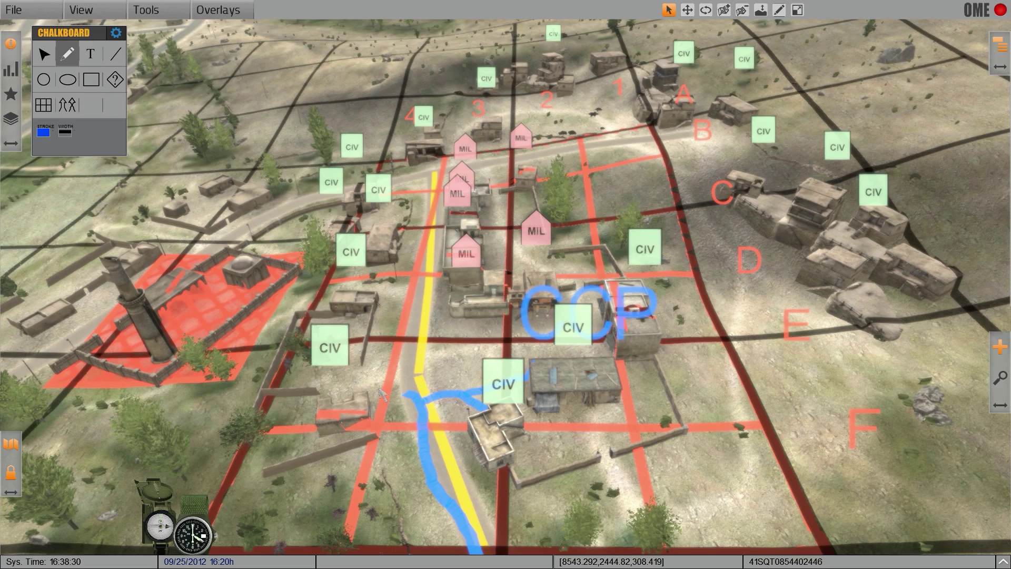
drag(363, 377, 386, 416)
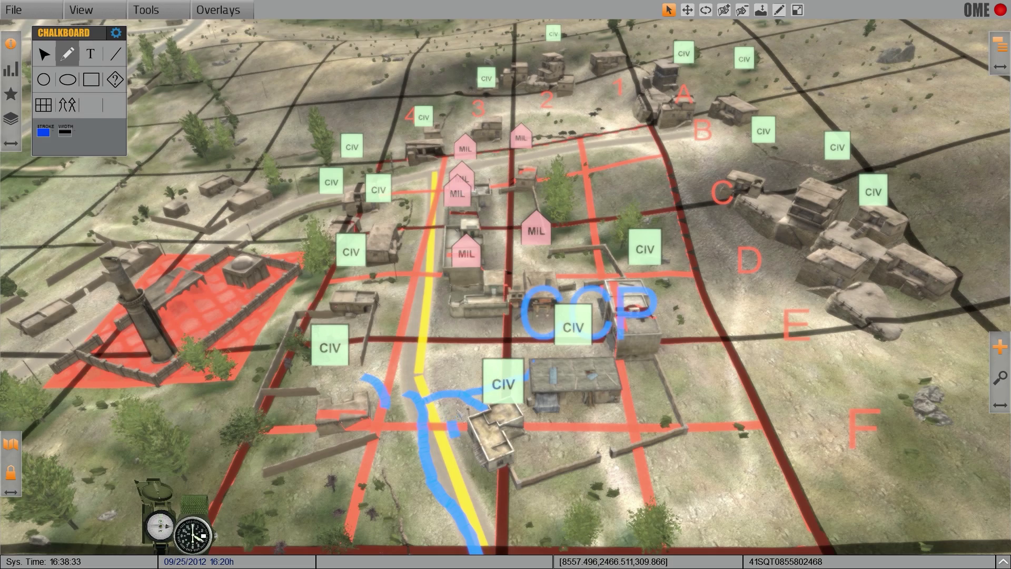
mouse_move(452, 437)
mouse_down()
mouse_move(461, 408)
mouse_move(487, 405)
mouse_up()
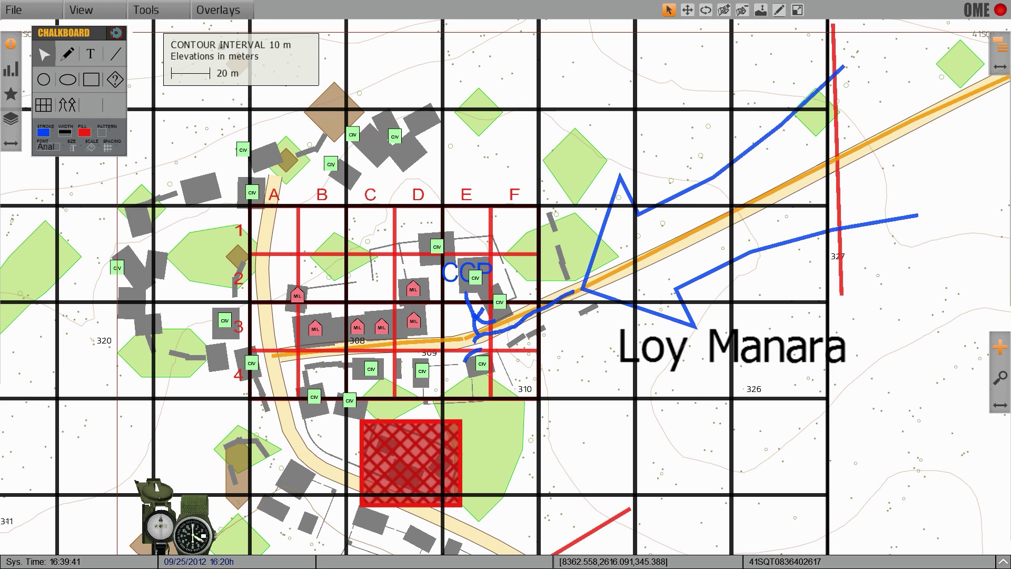
Step: Save the chalkboard drawings to the mission 'digital chalkboard mission'
click(115, 33)
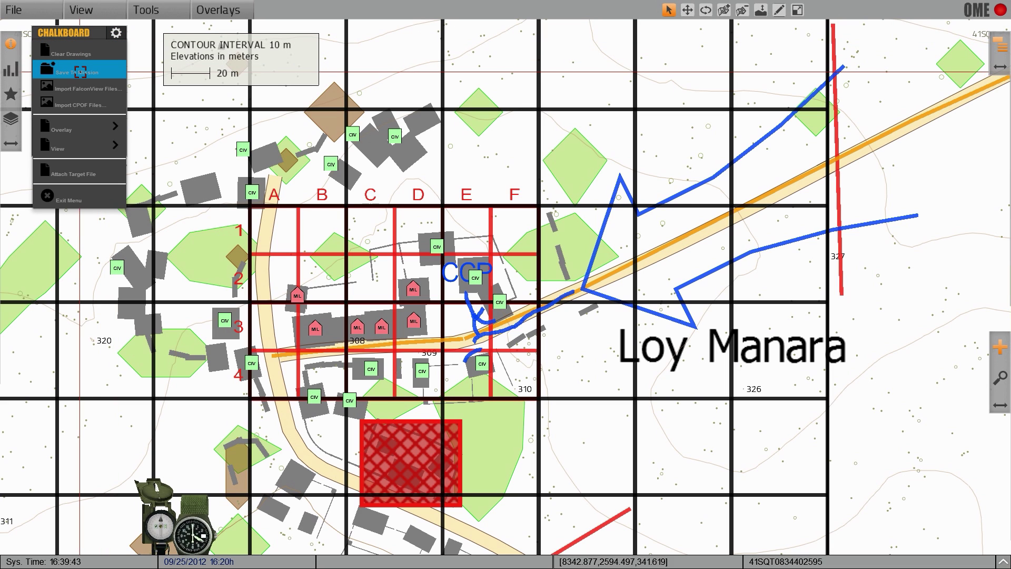
click(80, 72)
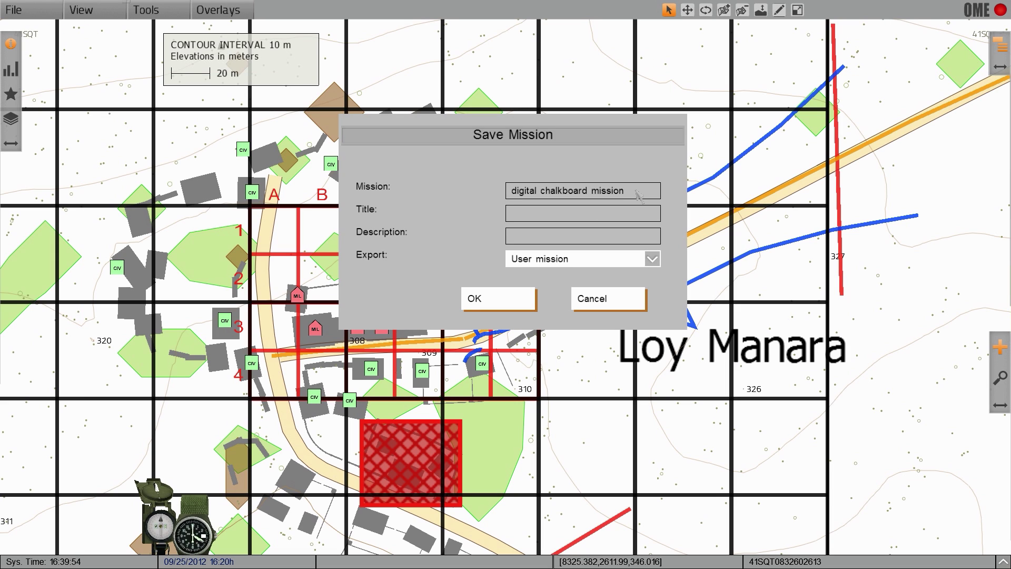
key(ctrl+a)
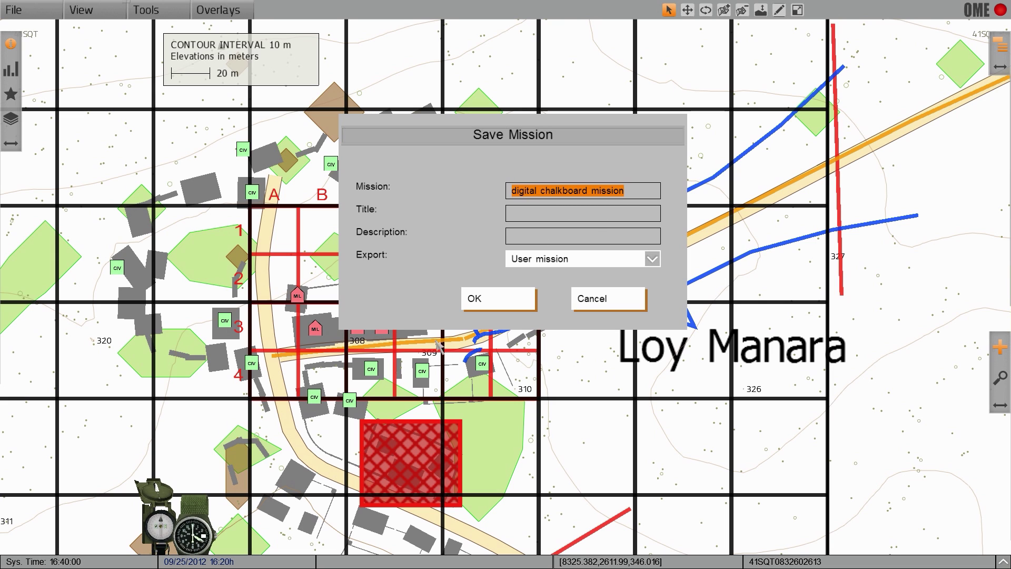
click(501, 300)
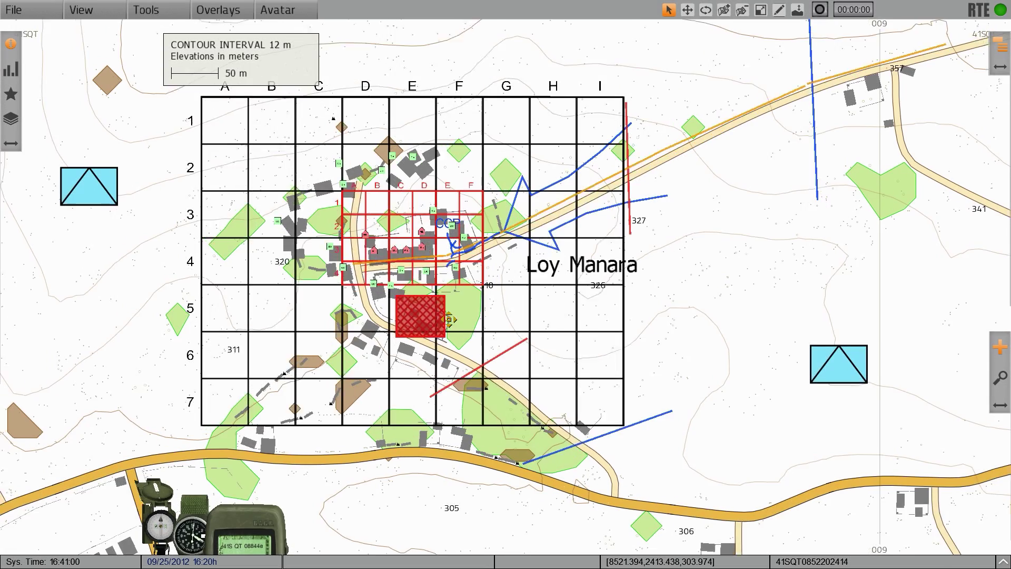
Step: Switch the running simulation to C2 mode from the Tools menu
click(153, 10)
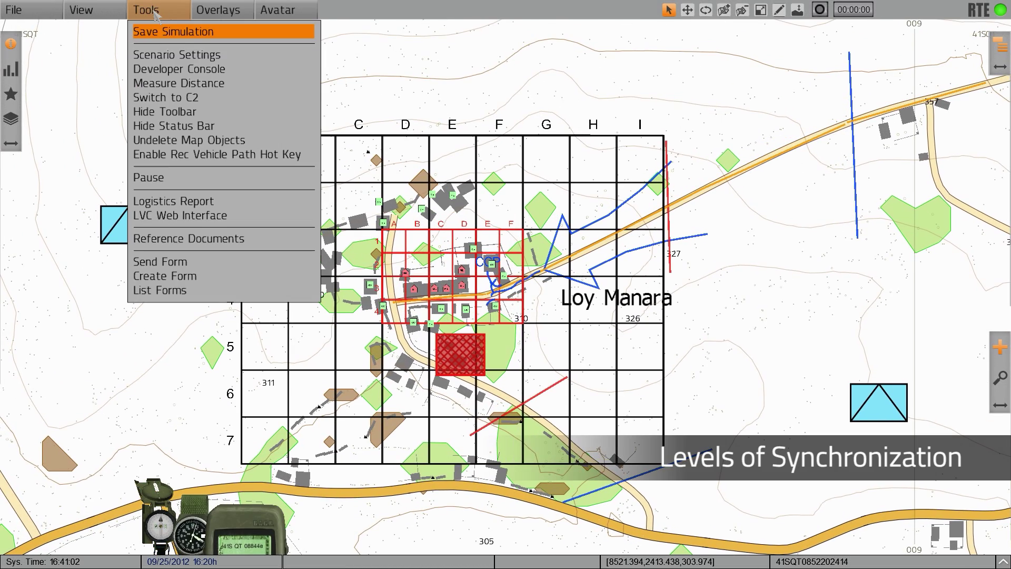
click(181, 100)
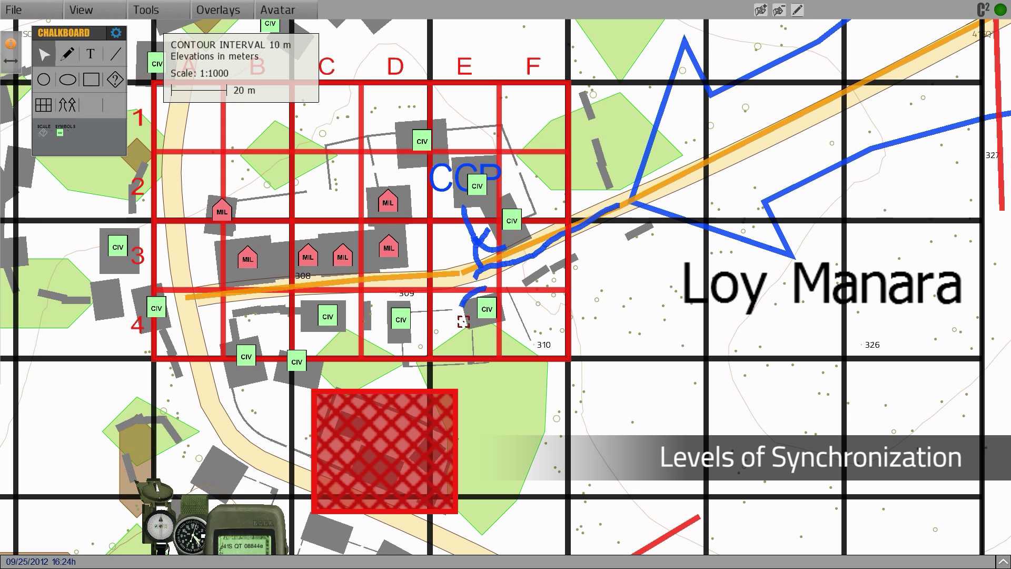
Step: Draw freehand blue routes down-left, right and left from the E4 CIV building
click(65, 55)
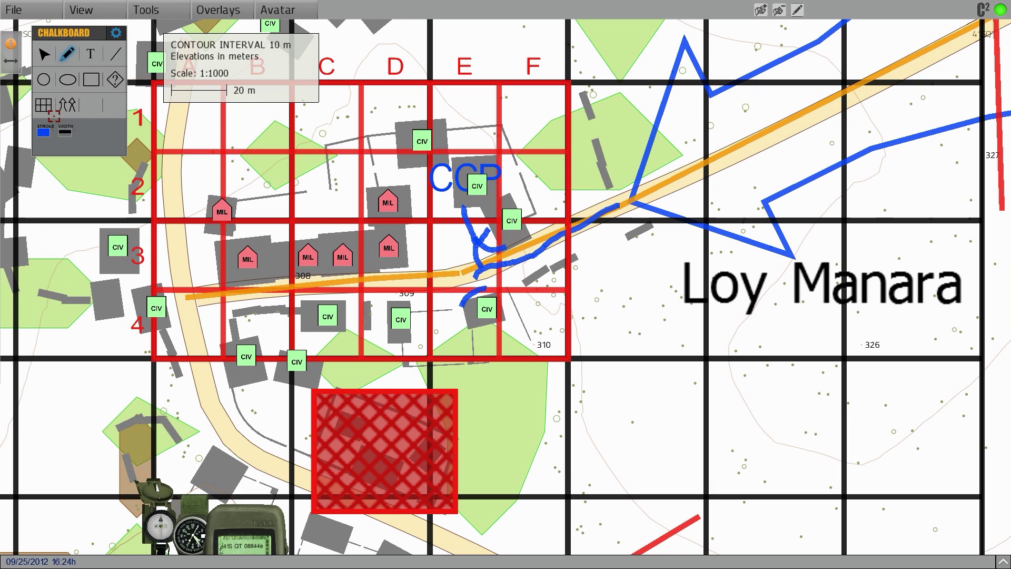
mouse_move(469, 322)
mouse_down()
mouse_move(450, 337)
mouse_move(475, 323)
mouse_move(471, 348)
mouse_move(496, 314)
mouse_move(508, 348)
mouse_up()
drag(499, 311, 551, 305)
mouse_move(474, 307)
mouse_down()
mouse_move(460, 274)
mouse_move(466, 307)
mouse_move(421, 304)
mouse_up()
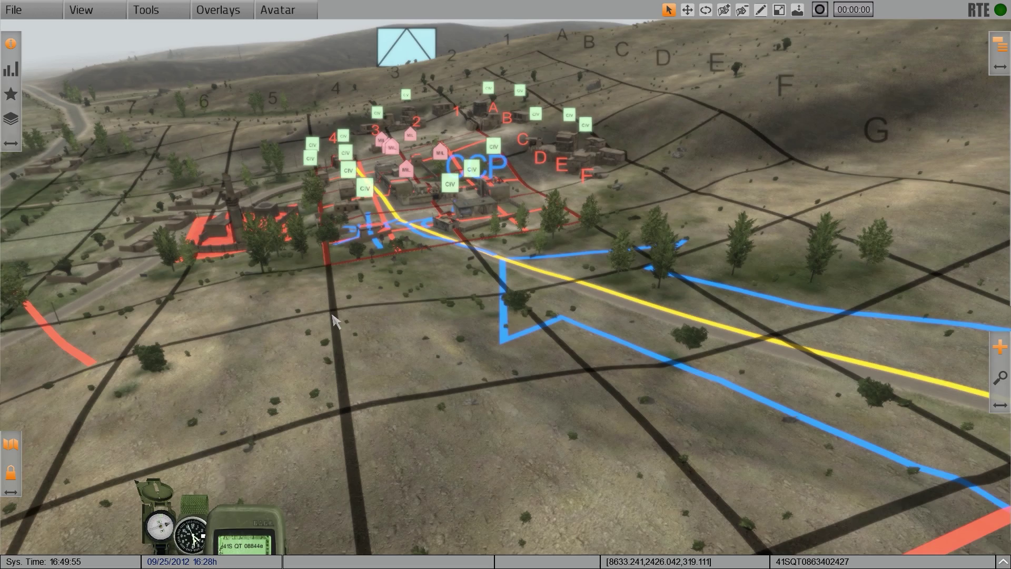
Step: Fly the 3D camera forward along the road up close to the village routes
key(w)
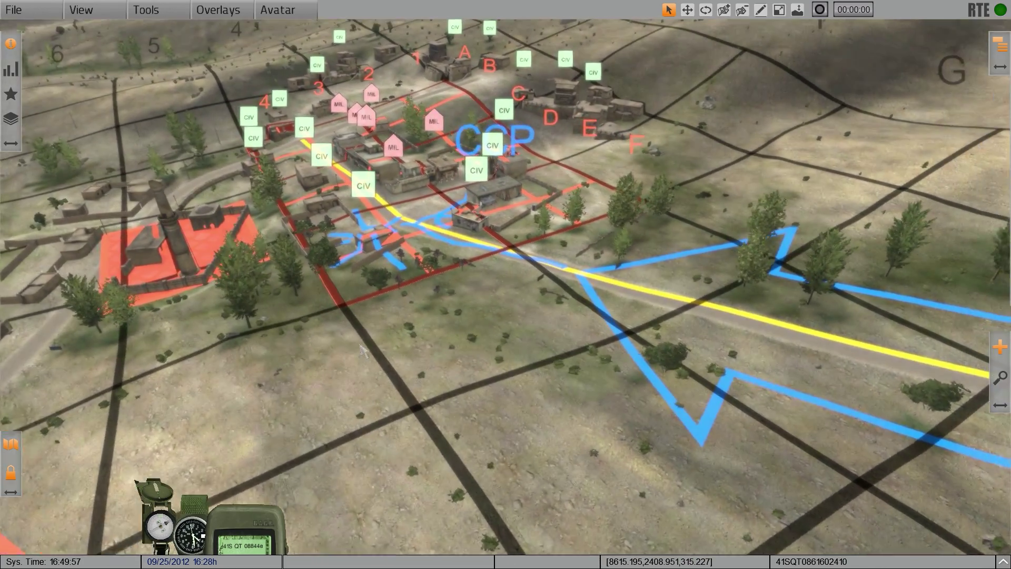
key(w)
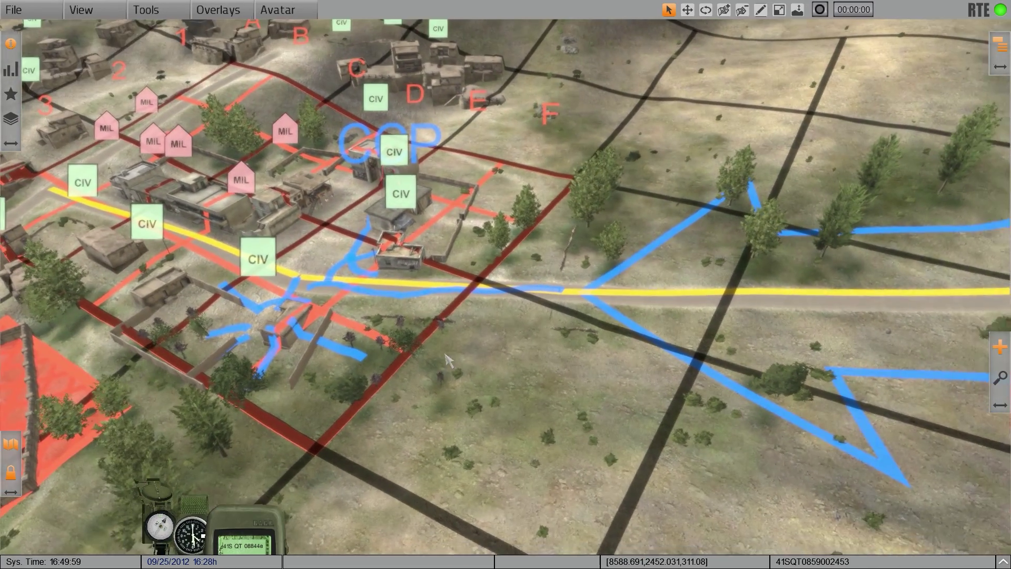
key(w)
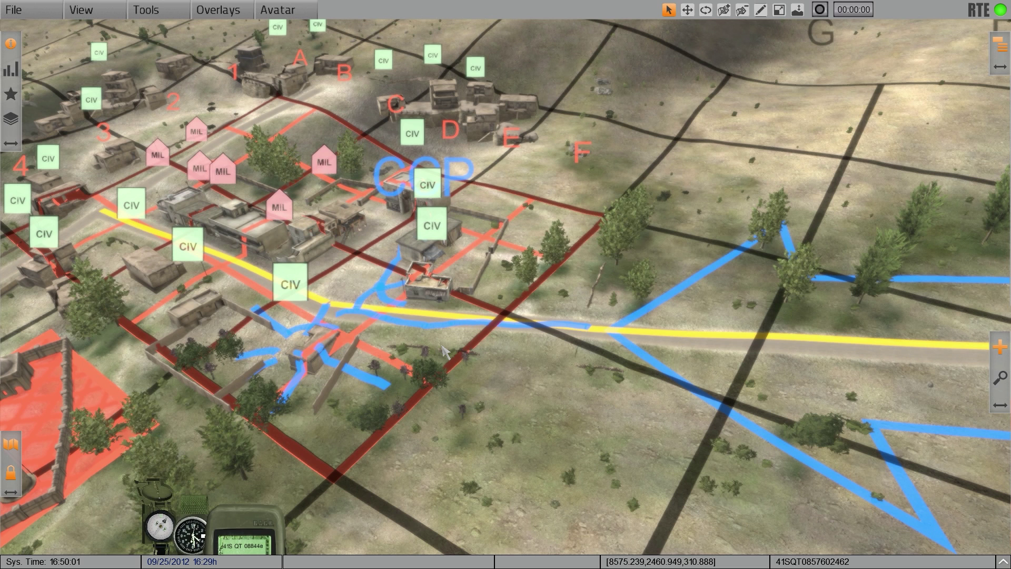